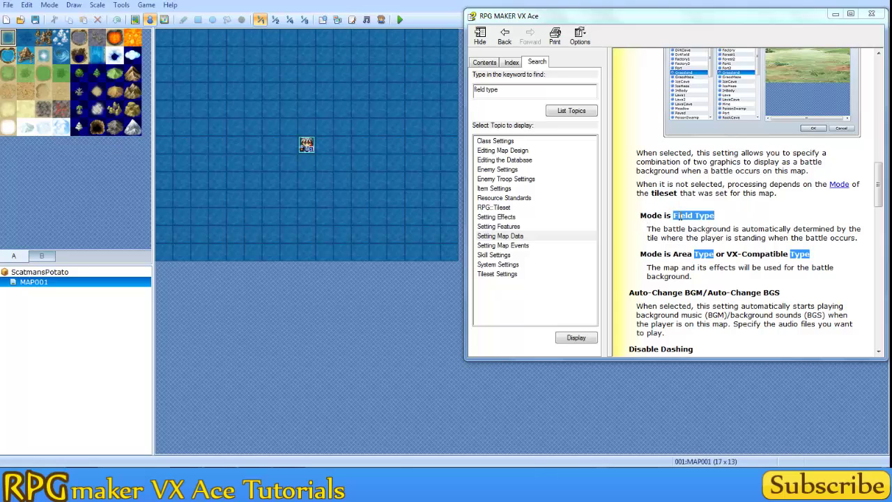
Read the help's explanations of the Field Type and Area Type tileset modes
{"action": "left_click_drag", "start_coordinate": [674, 214], "coordinate": [718, 216]}
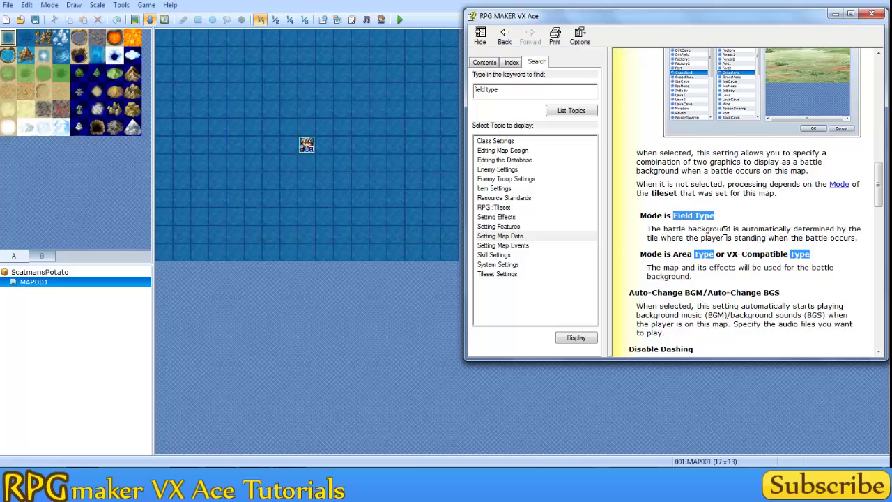
{"action": "scroll", "coordinate": [812, 204], "scroll_direction": "up", "scroll_amount": 4}
{"action": "scroll", "coordinate": [813, 205], "scroll_direction": "down", "scroll_amount": 4}
{"action": "scroll", "coordinate": [776, 319], "scroll_direction": "up", "scroll_amount": 3}
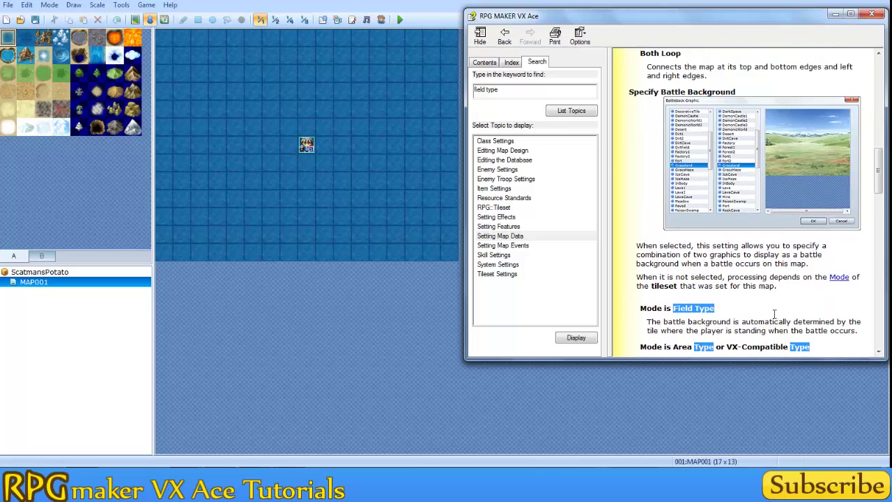
{"action": "scroll", "coordinate": [774, 314], "scroll_direction": "down", "scroll_amount": 3}
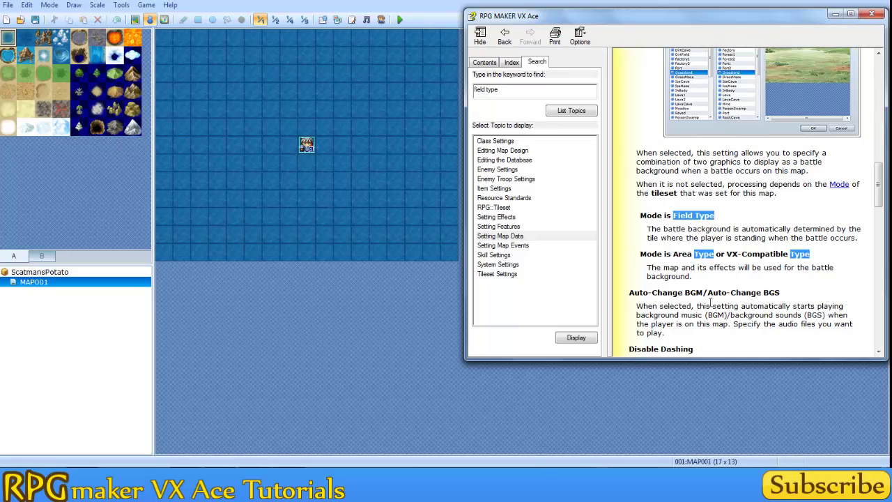
{"action": "scroll", "coordinate": [693, 305], "scroll_direction": "down", "scroll_amount": 2}
{"action": "scroll", "coordinate": [707, 302], "scroll_direction": "up", "scroll_amount": 1}
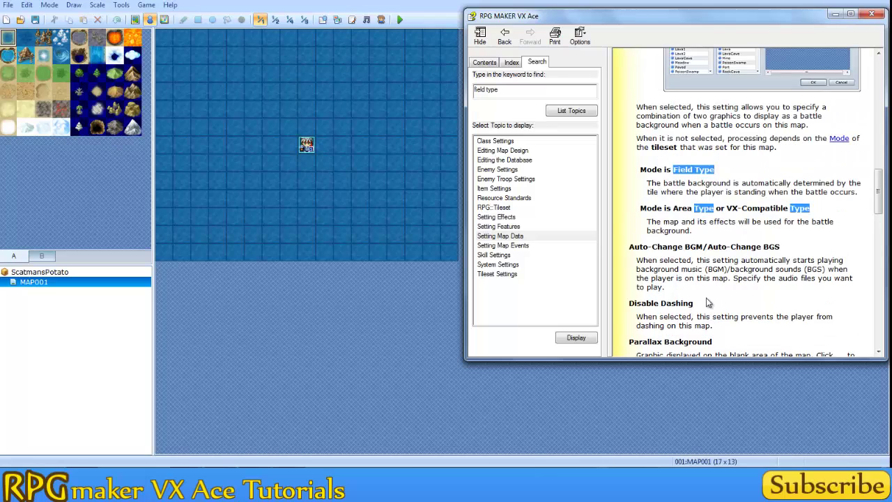
{"action": "scroll", "coordinate": [705, 302], "scroll_direction": "down", "scroll_amount": 1}
{"action": "scroll", "coordinate": [694, 230], "scroll_direction": "up", "scroll_amount": 1}
{"action": "left_click_drag", "start_coordinate": [640, 207], "coordinate": [833, 223]}
{"action": "left_click", "coordinate": [832, 236]}
Close the help, open the Database and leave the maximum tileset count unchanged
{"action": "left_click", "coordinate": [874, 15]}
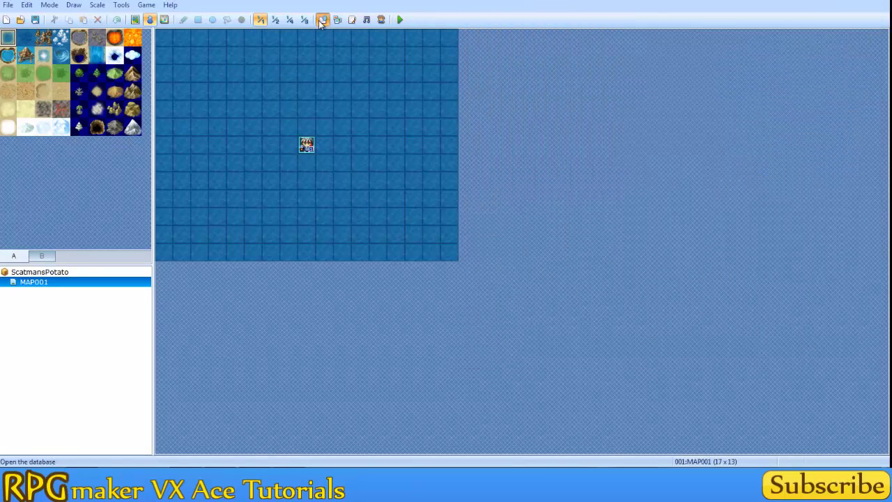
{"action": "left_click", "coordinate": [322, 20]}
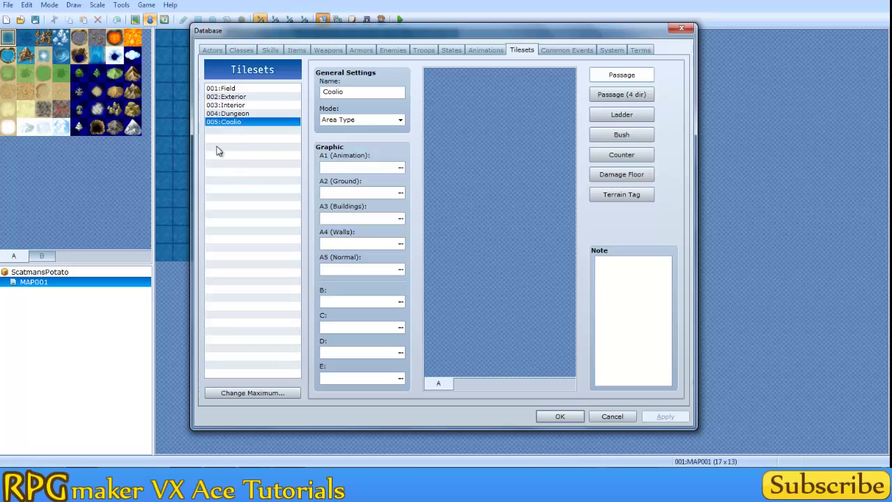
{"action": "left_click", "coordinate": [235, 393]}
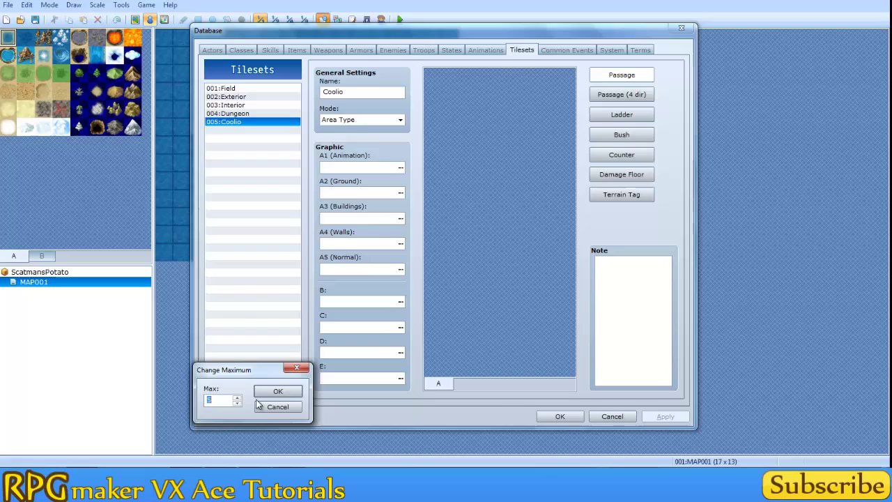
{"action": "left_click", "coordinate": [261, 406]}
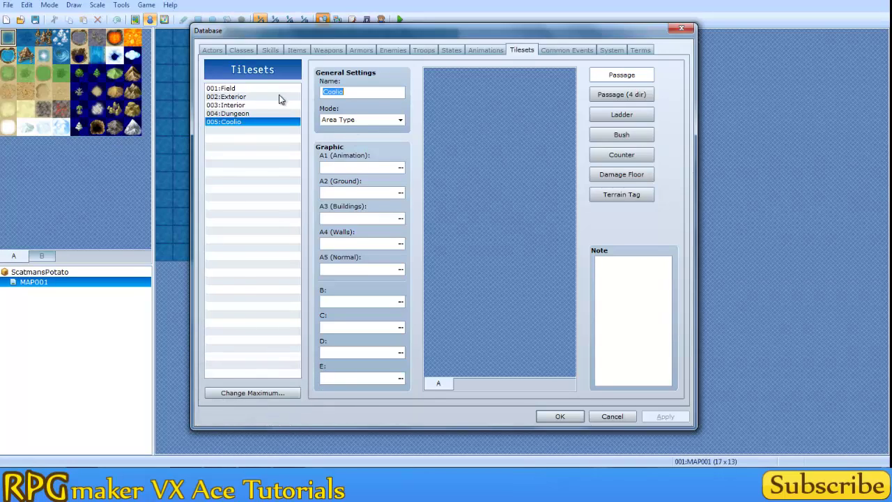
Compare the Field, Exterior and Interior tilesets, then select 005:Coolio and check its mode options
{"action": "left_click", "coordinate": [243, 88]}
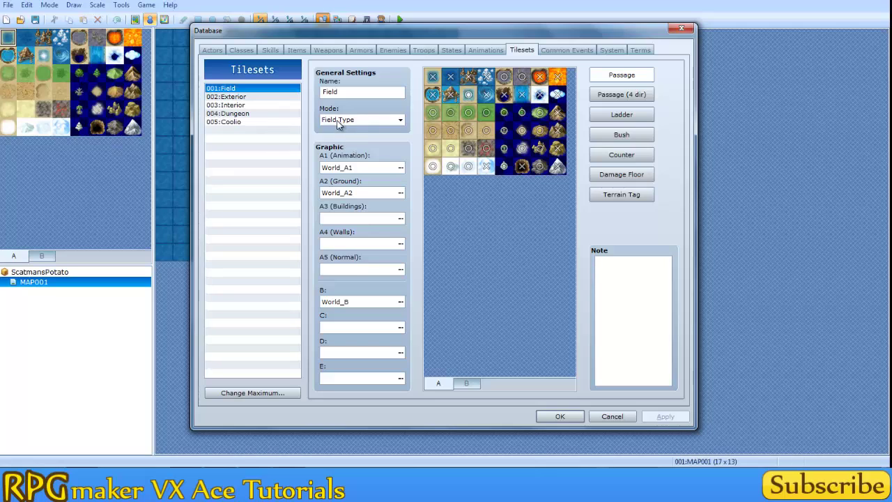
{"action": "left_click", "coordinate": [241, 97]}
{"action": "left_click", "coordinate": [236, 105]}
{"action": "left_click", "coordinate": [244, 88]}
{"action": "left_click", "coordinate": [239, 122]}
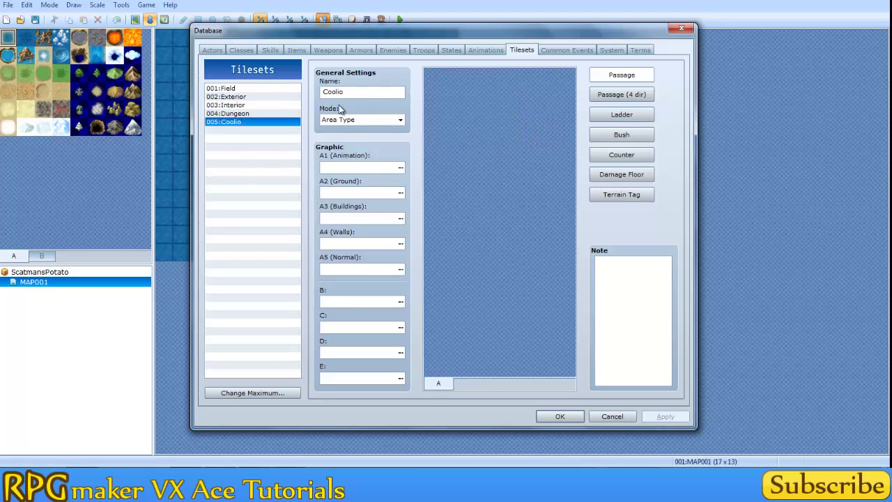
{"action": "left_click", "coordinate": [352, 122]}
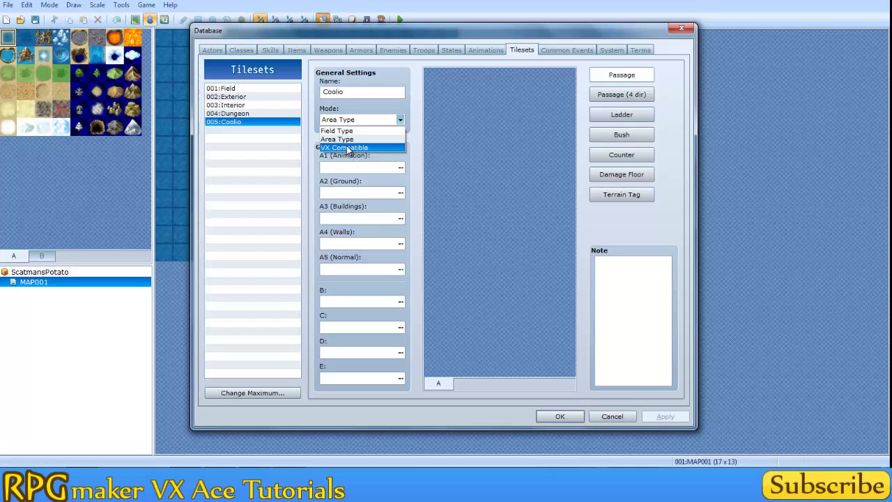
Keep Coolio's mode on Area Type and bring up the A1 (Animation) graphic picker
{"action": "left_click", "coordinate": [346, 141]}
{"action": "double_click", "coordinate": [354, 168]}
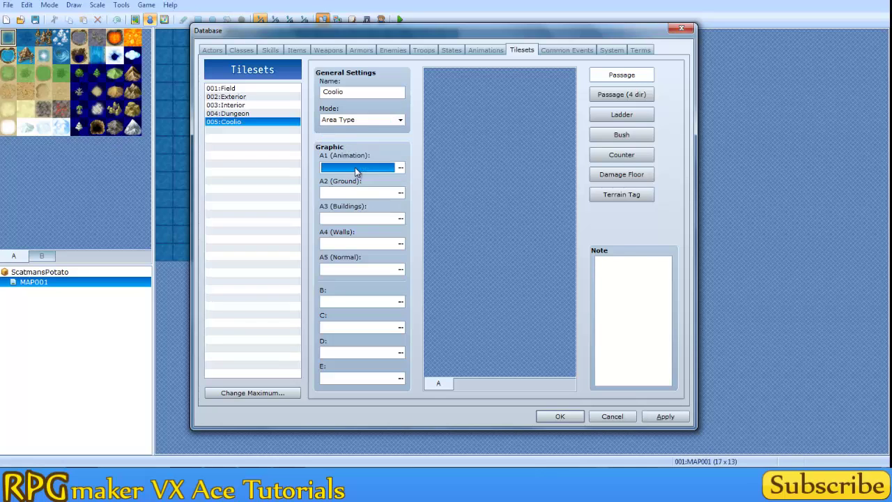
{"action": "left_click_drag", "start_coordinate": [432, 92], "coordinate": [602, 157]}
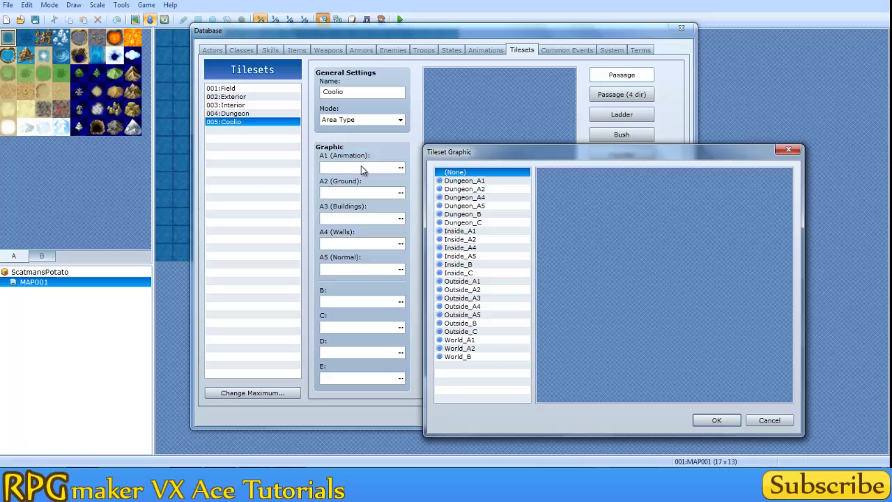
{"action": "left_click_drag", "start_coordinate": [517, 158], "coordinate": [535, 117]}
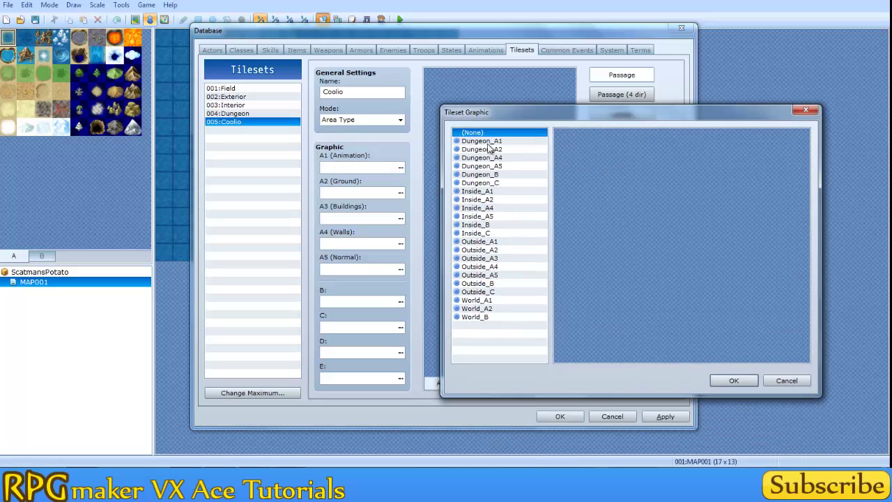
Preview Dungeon_A1, Inside_A1, Outside_A1 and World_A1, then assign Dungeon_A1 to A1
{"action": "left_click", "coordinate": [490, 143]}
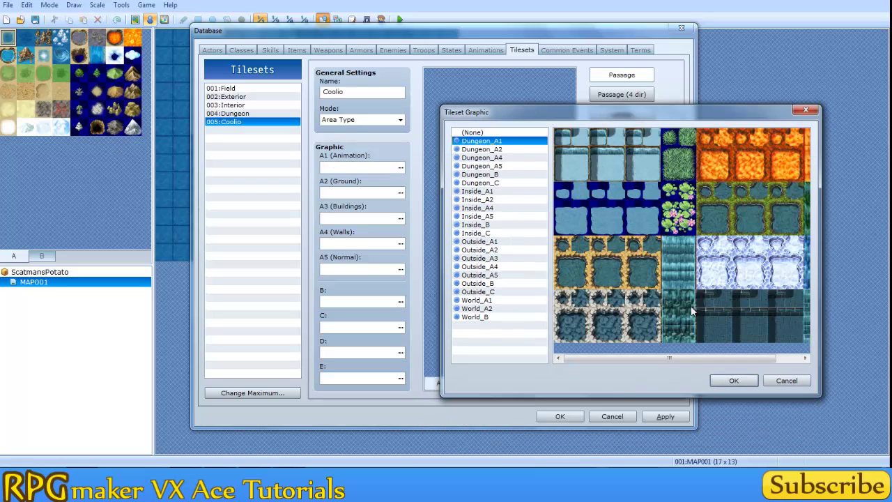
{"action": "left_click", "coordinate": [494, 191]}
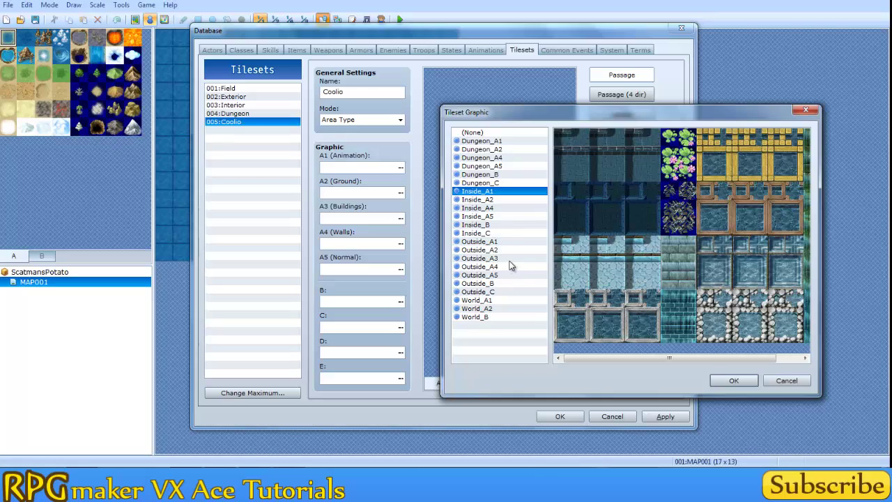
{"action": "left_click", "coordinate": [805, 357]}
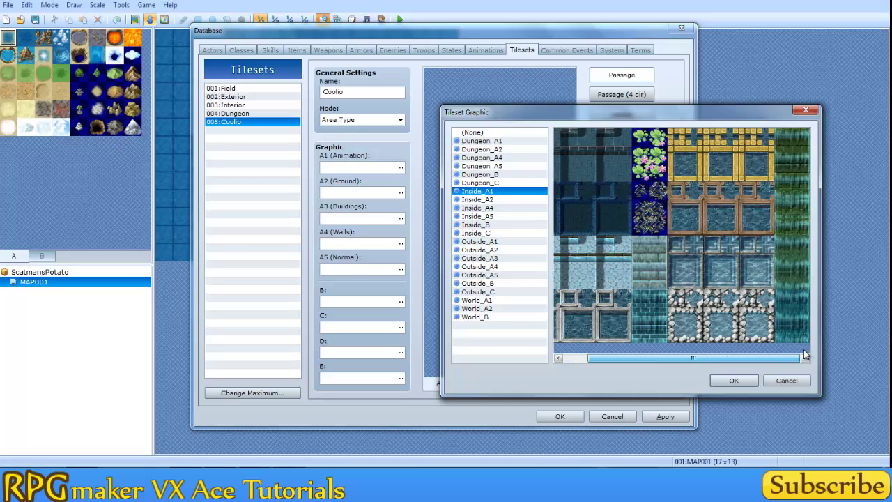
{"action": "left_click_drag", "start_coordinate": [693, 357], "coordinate": [666, 357]}
{"action": "left_click", "coordinate": [481, 242]}
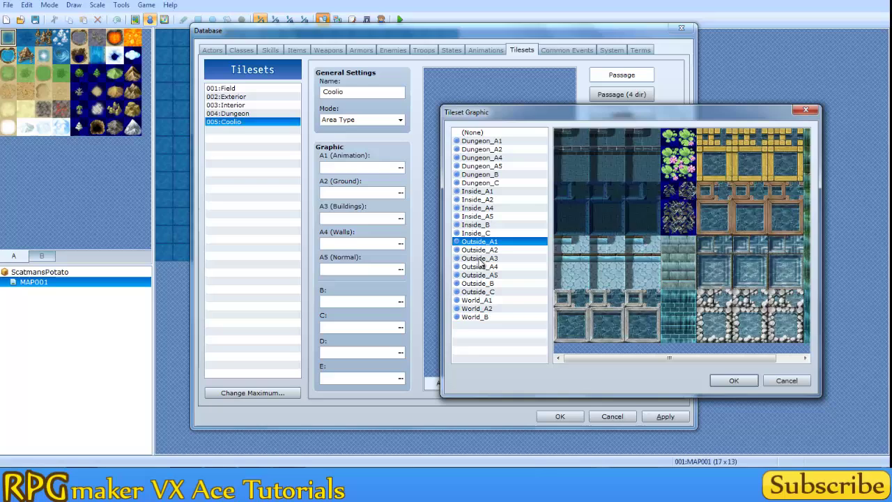
{"action": "left_click", "coordinate": [480, 300]}
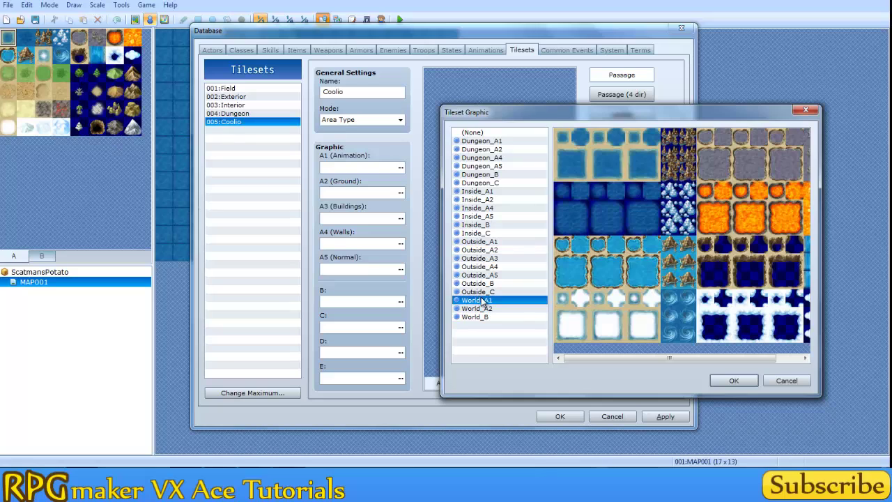
{"action": "left_click", "coordinate": [503, 249]}
{"action": "left_click", "coordinate": [505, 142]}
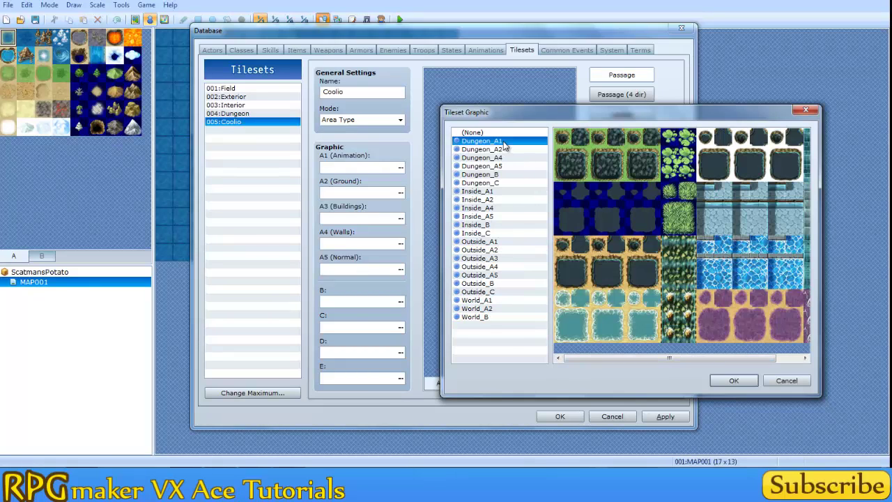
{"action": "left_click", "coordinate": [731, 384]}
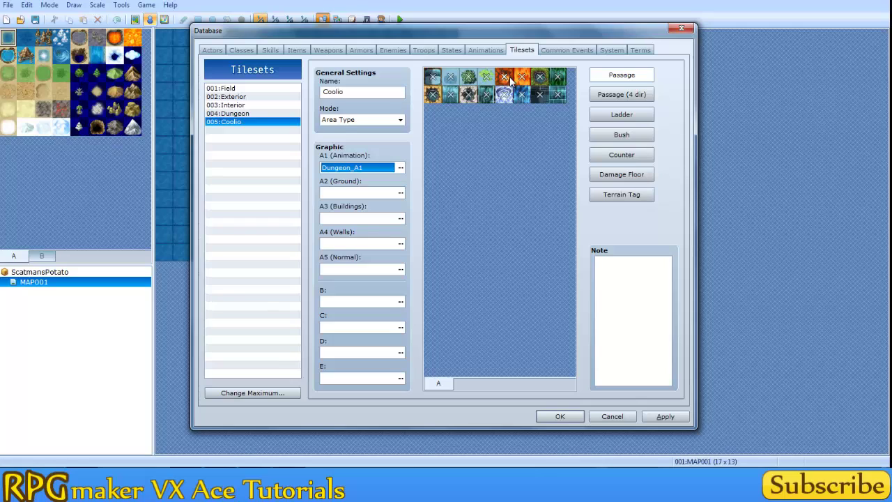
Recheck the A1 choices keeping Dungeon_A1, and start choosing the A2 (Ground) graphic
{"action": "left_click", "coordinate": [370, 170]}
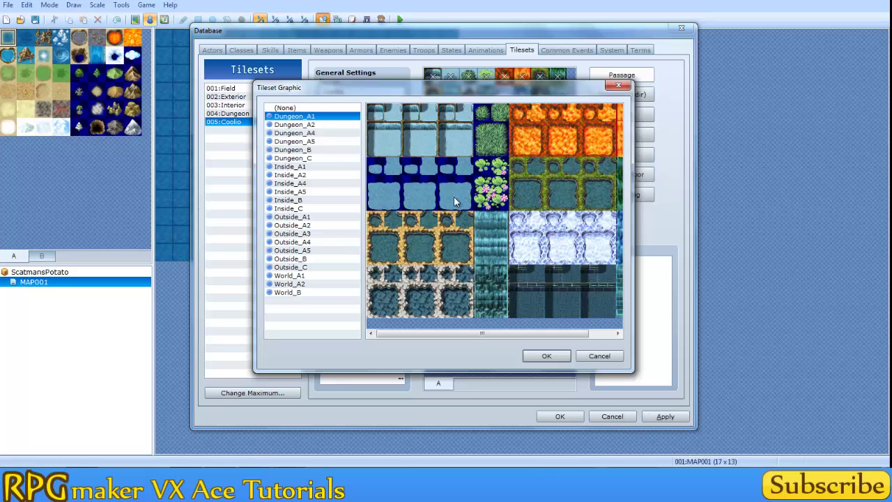
{"action": "left_click", "coordinate": [546, 356]}
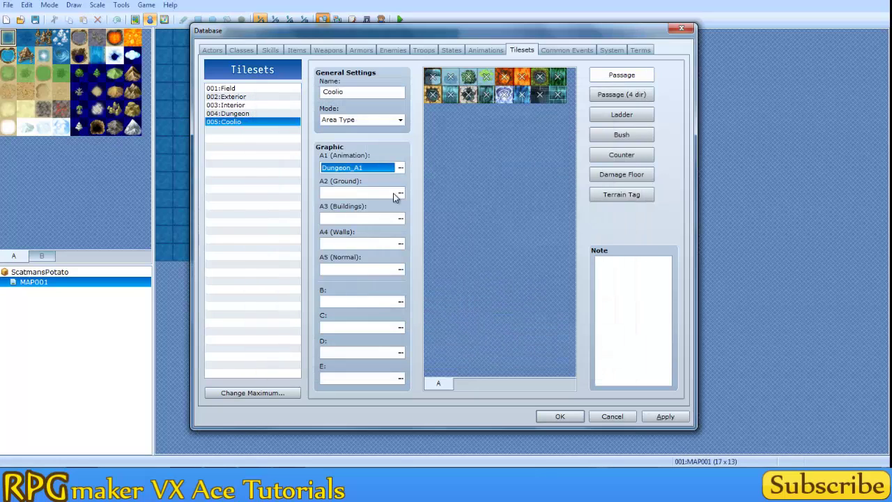
{"action": "left_click", "coordinate": [393, 193]}
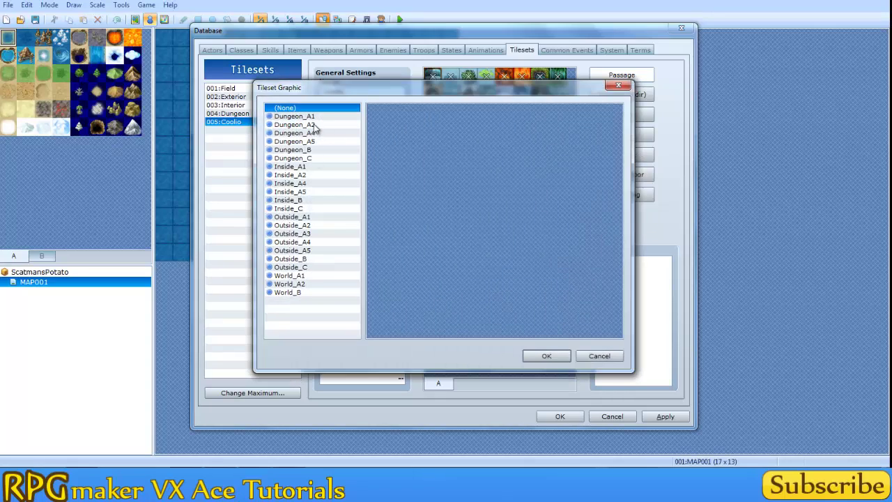
Assign Outside_A2 to Coolio's A2 (Ground) slot
{"action": "left_click", "coordinate": [313, 125]}
{"action": "left_click", "coordinate": [300, 225]}
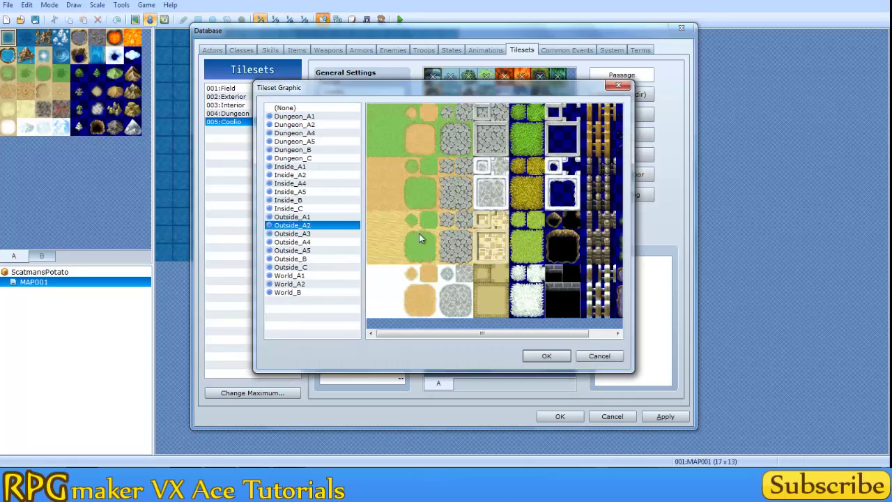
{"action": "left_click", "coordinate": [554, 356]}
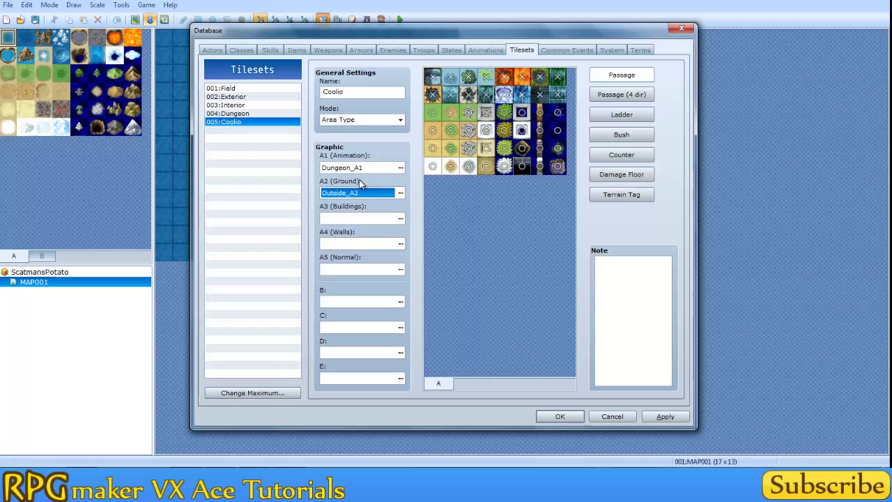
Compare Outside_A3 with World_A2 and assign Outside_A3 to the A3 buildings slot
{"action": "left_click", "coordinate": [357, 218]}
{"action": "left_click", "coordinate": [357, 218]}
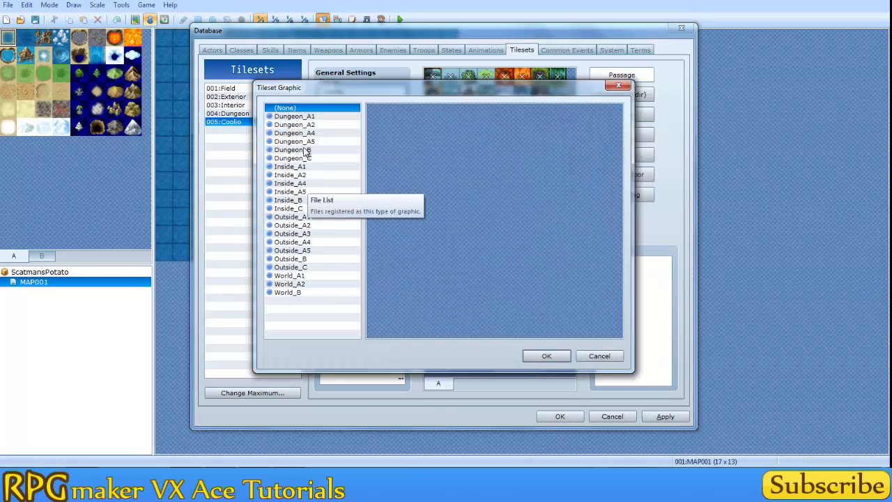
{"action": "left_click", "coordinate": [306, 125]}
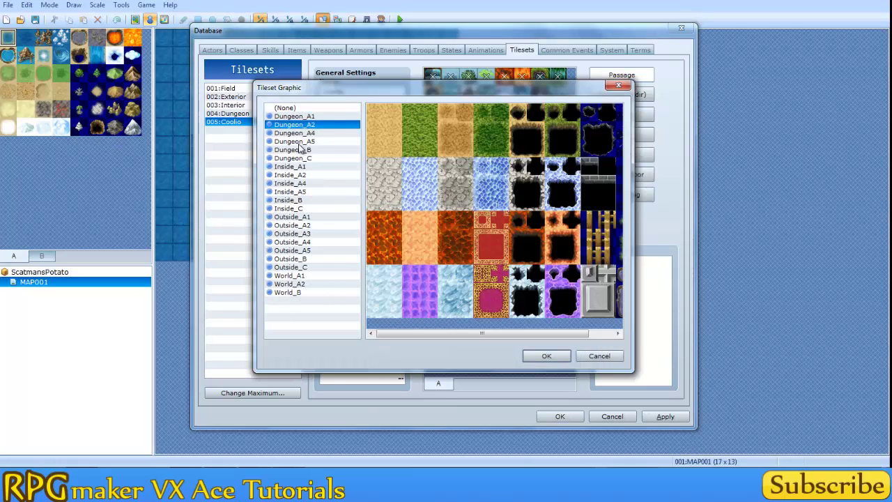
{"action": "left_click", "coordinate": [294, 234]}
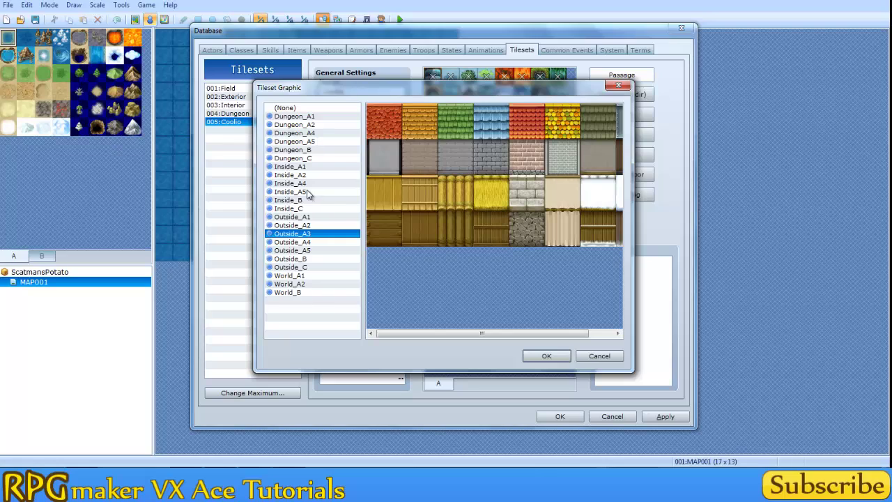
{"action": "left_click", "coordinate": [299, 284]}
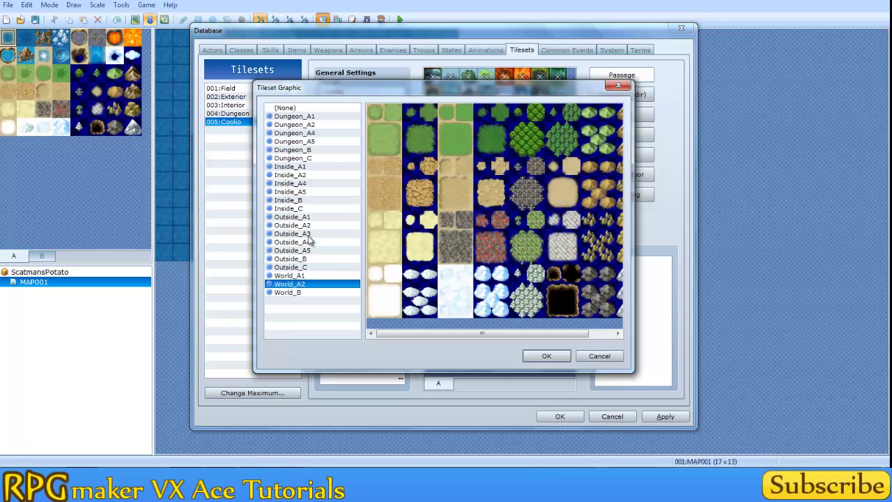
{"action": "left_click", "coordinate": [307, 235]}
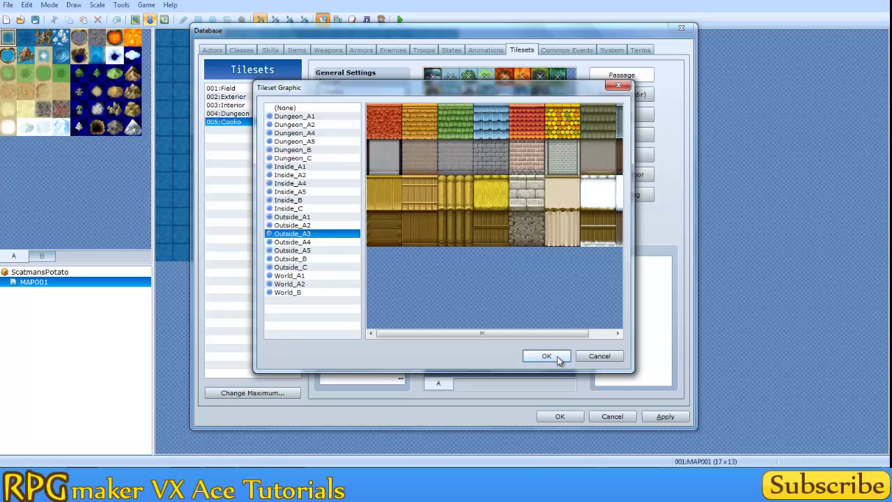
{"action": "left_click", "coordinate": [546, 357]}
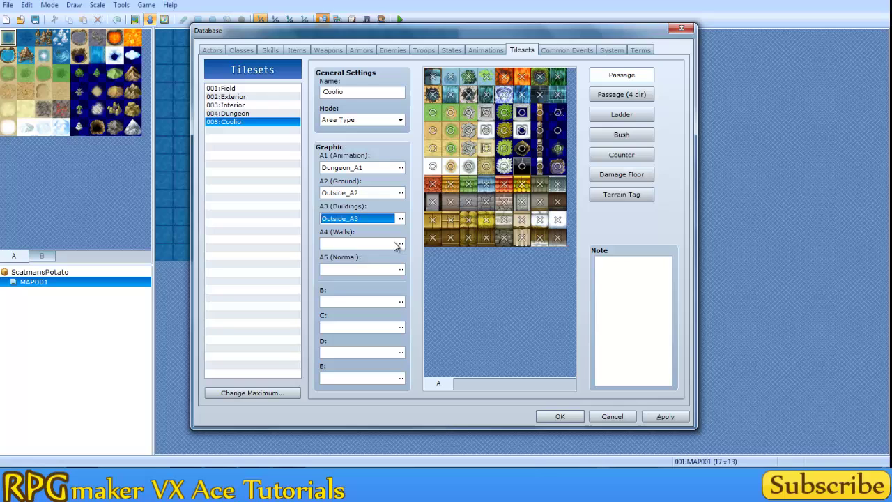
Compare Dungeon_A4, Outside_A4 and others, then assign Inside_A4 to the A4 (Walls) slot
{"action": "double_click", "coordinate": [351, 244]}
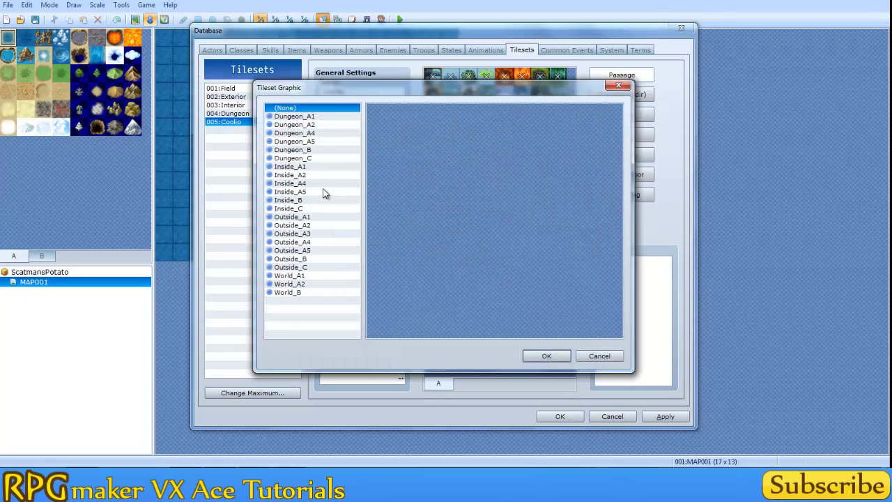
{"action": "left_click", "coordinate": [306, 133]}
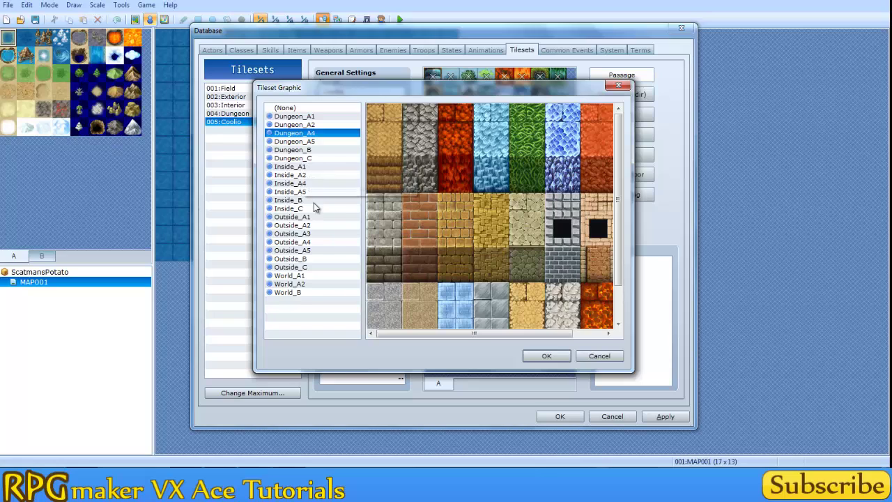
{"action": "left_click", "coordinate": [307, 182]}
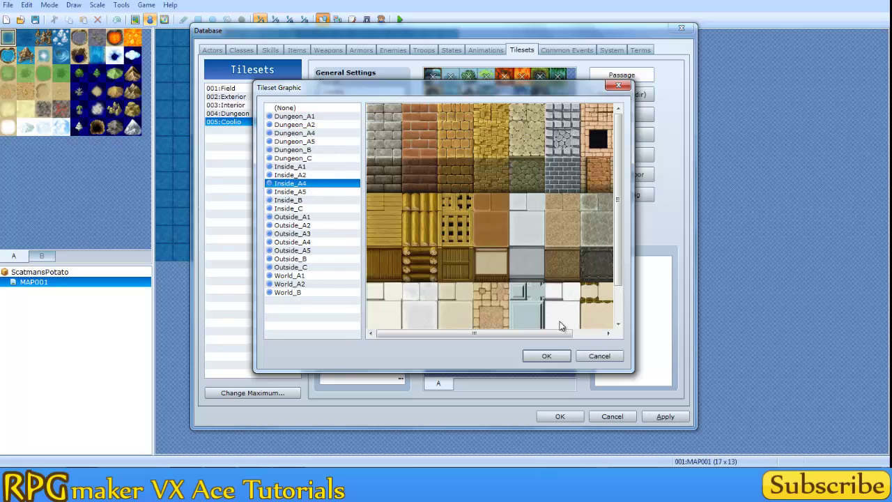
{"action": "left_click", "coordinate": [308, 226]}
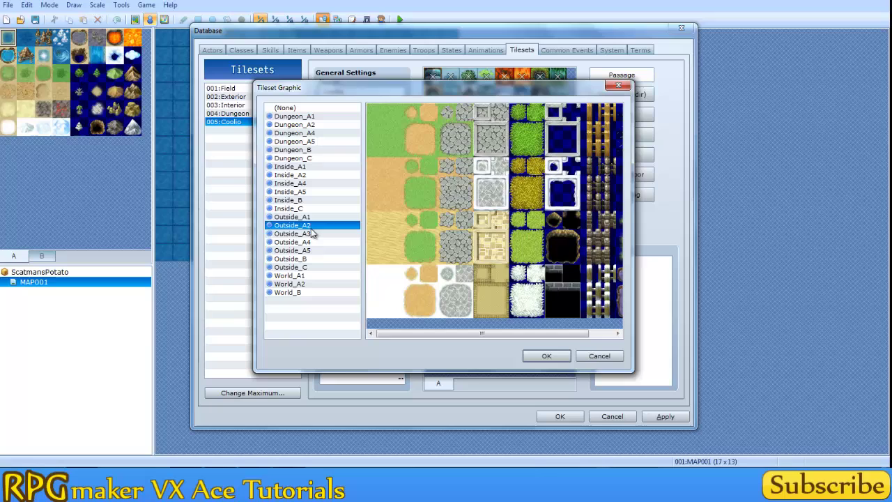
{"action": "left_click", "coordinate": [312, 233]}
{"action": "left_click", "coordinate": [313, 242]}
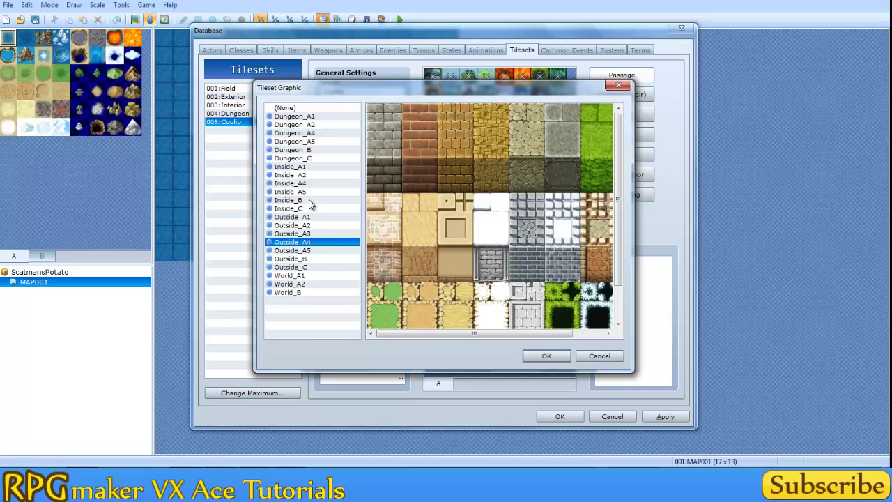
{"action": "left_click", "coordinate": [312, 191]}
{"action": "left_click", "coordinate": [313, 183]}
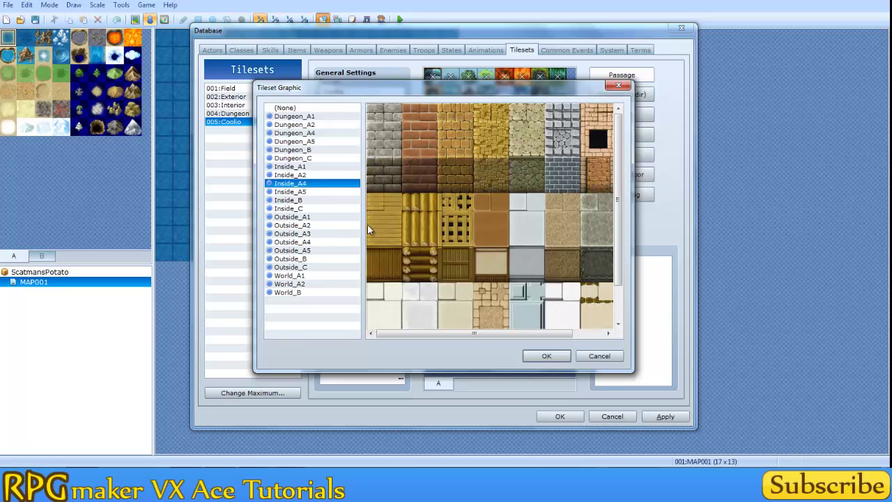
{"action": "left_click", "coordinate": [544, 355]}
{"action": "double_click", "coordinate": [370, 272]}
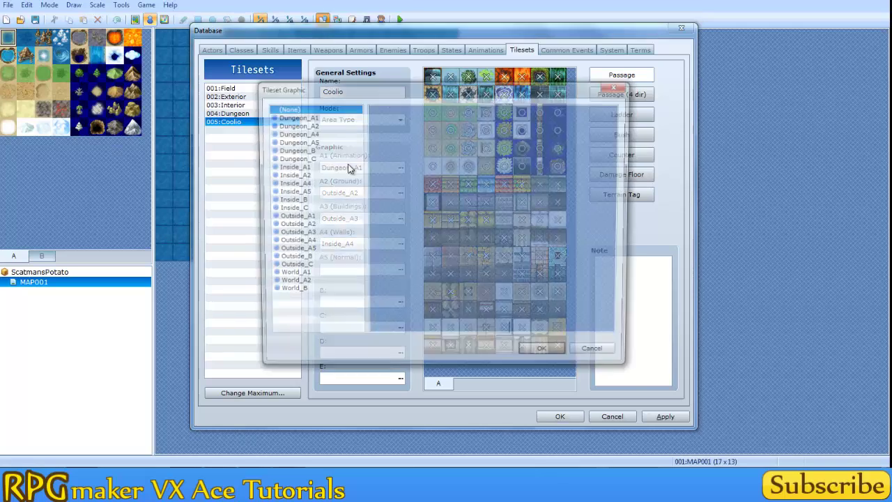
Compare Dungeon_A5, Outside_A5, World_A2, Outside_B and Inside_A2, then assign Inside_A5 to A5 (Normal)
{"action": "left_click", "coordinate": [296, 142]}
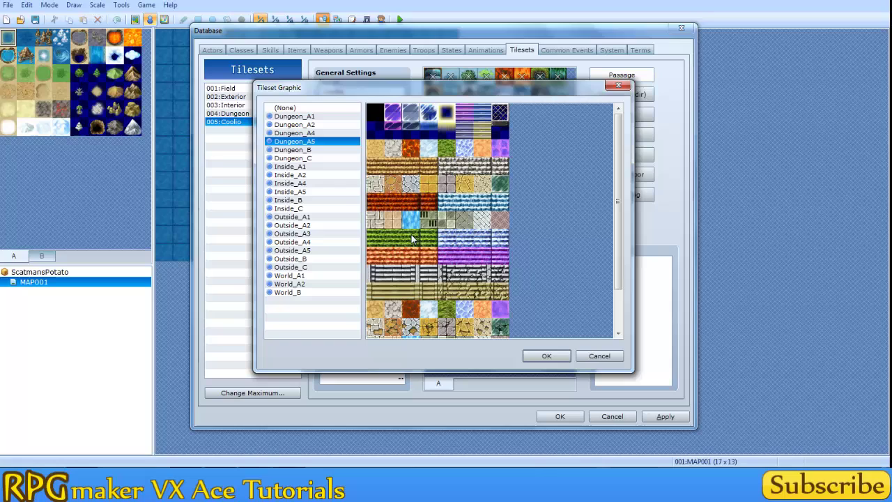
{"action": "left_click", "coordinate": [303, 151]}
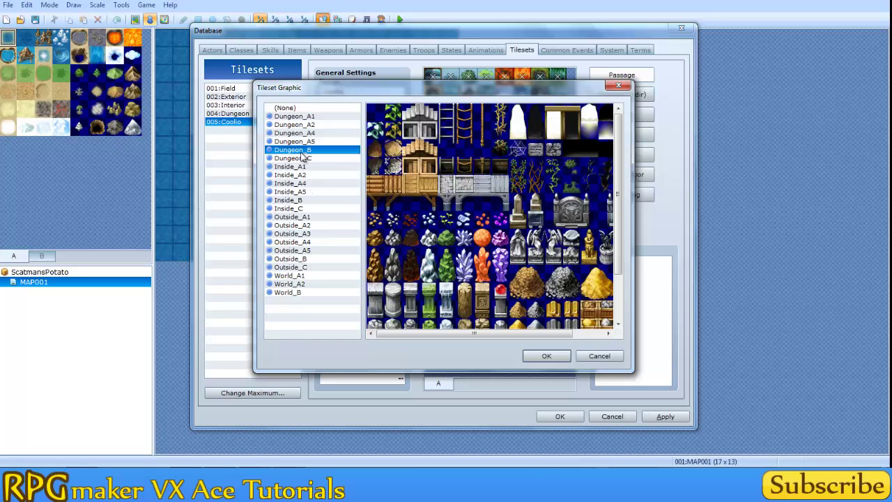
{"action": "left_click", "coordinate": [306, 226]}
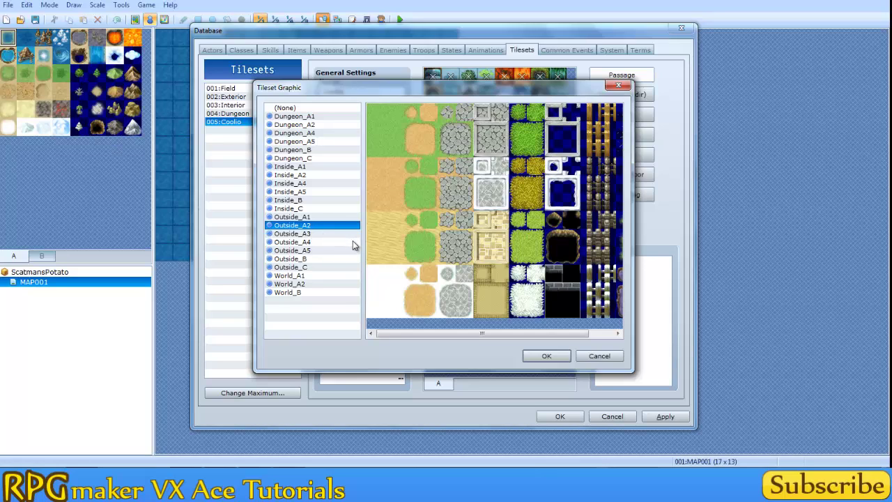
{"action": "left_click", "coordinate": [311, 250]}
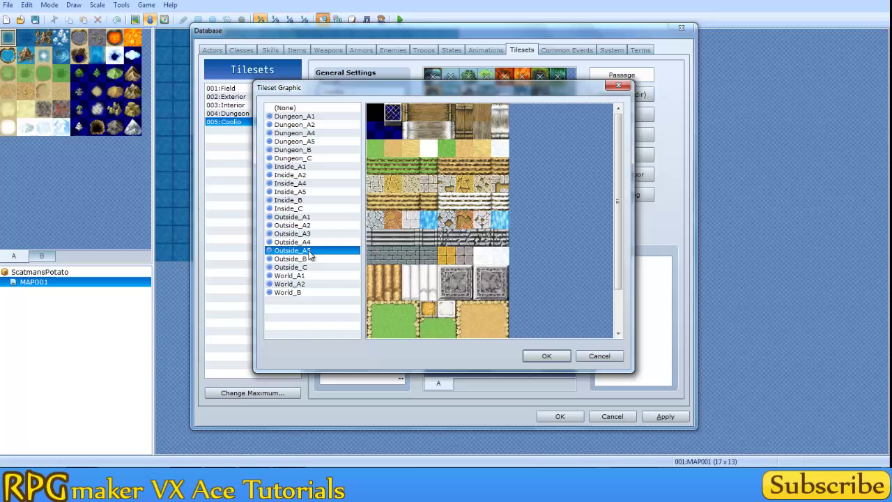
{"action": "left_click", "coordinate": [301, 284]}
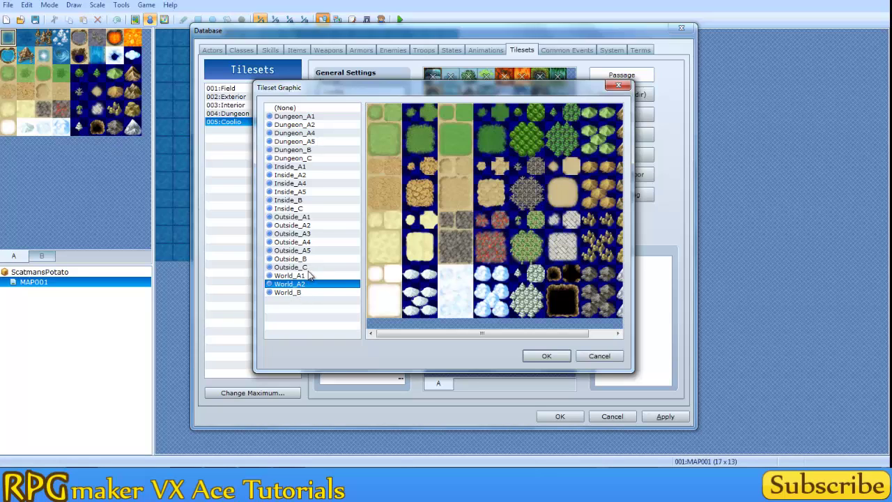
{"action": "left_click", "coordinate": [305, 276]}
{"action": "left_click", "coordinate": [307, 283]}
{"action": "left_click", "coordinate": [298, 260]}
{"action": "left_click", "coordinate": [294, 250]}
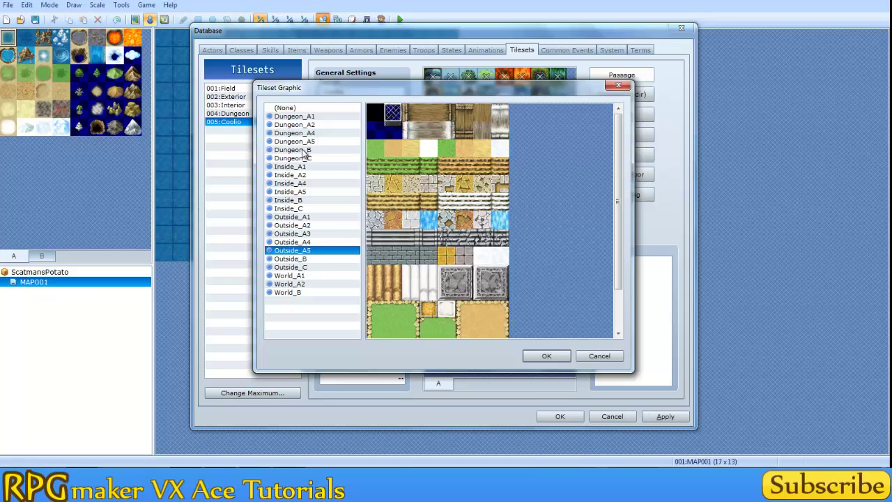
{"action": "left_click", "coordinate": [304, 174]}
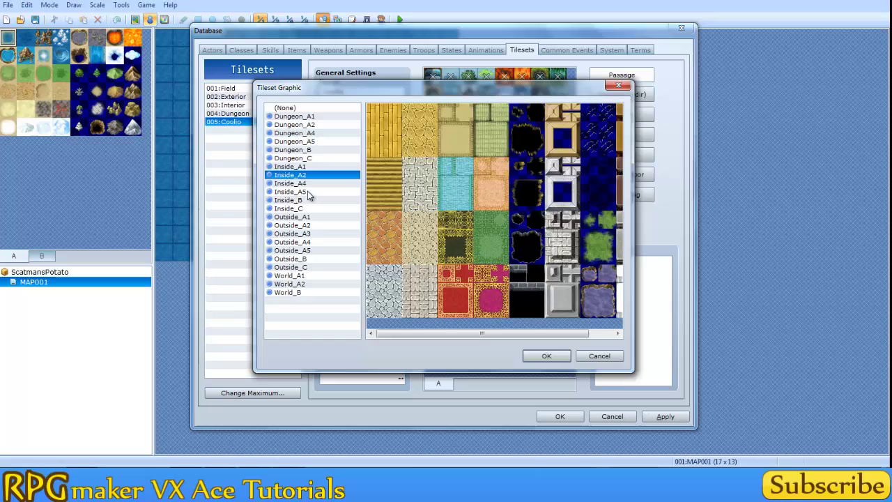
{"action": "left_click", "coordinate": [306, 192]}
{"action": "left_click", "coordinate": [546, 355]}
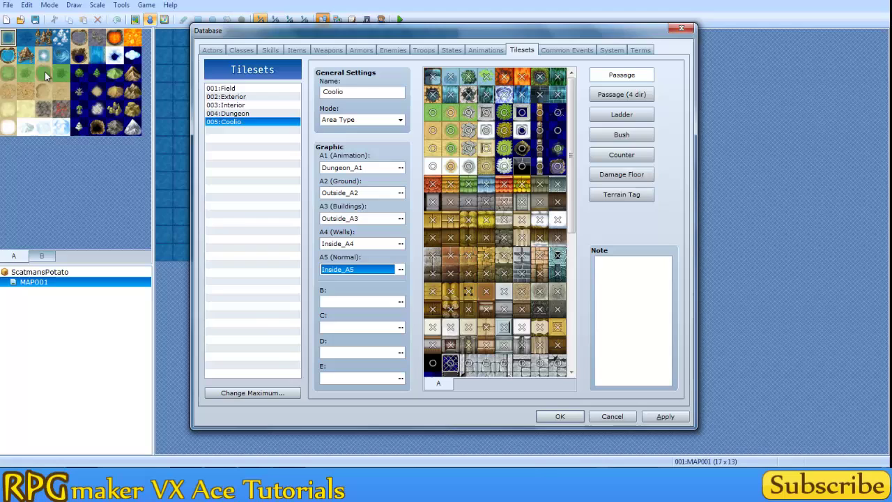
Inspect the Field tileset's B–E slots for reference, then return to Coolio
{"action": "left_click", "coordinate": [243, 89]}
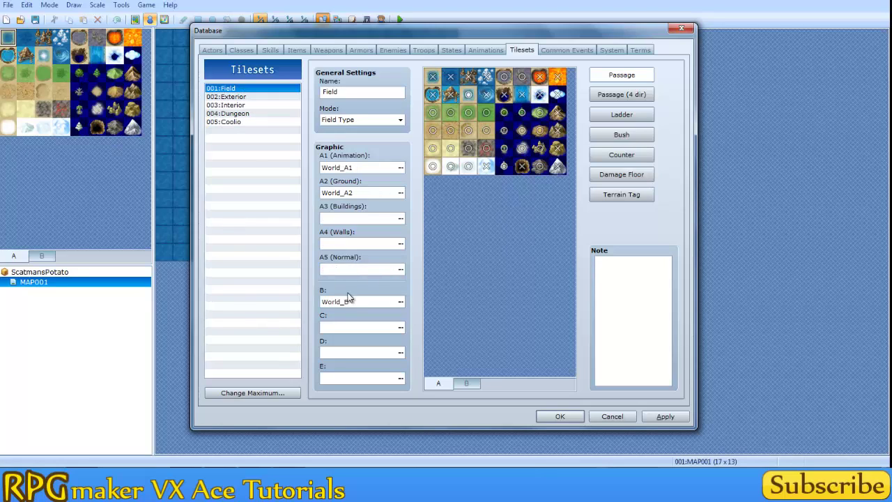
{"action": "left_click", "coordinate": [333, 301]}
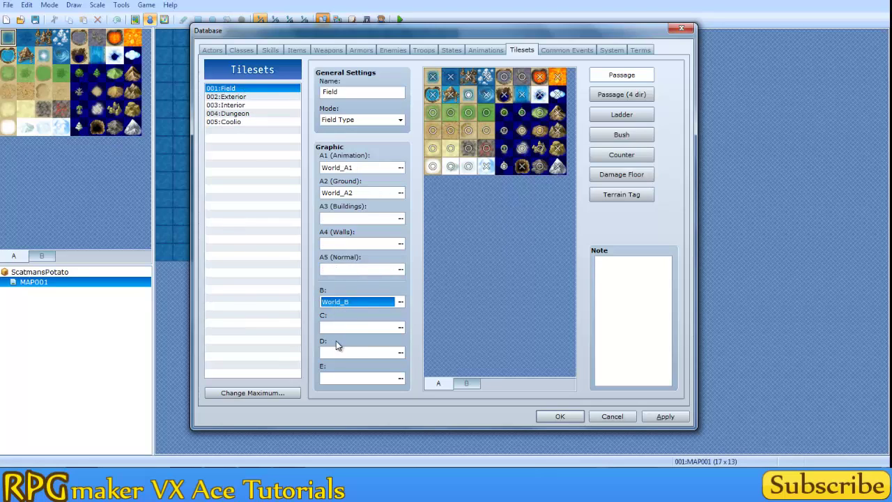
{"action": "left_click", "coordinate": [341, 327]}
{"action": "left_click", "coordinate": [345, 352]}
{"action": "left_click", "coordinate": [342, 378]}
{"action": "left_click", "coordinate": [226, 122]}
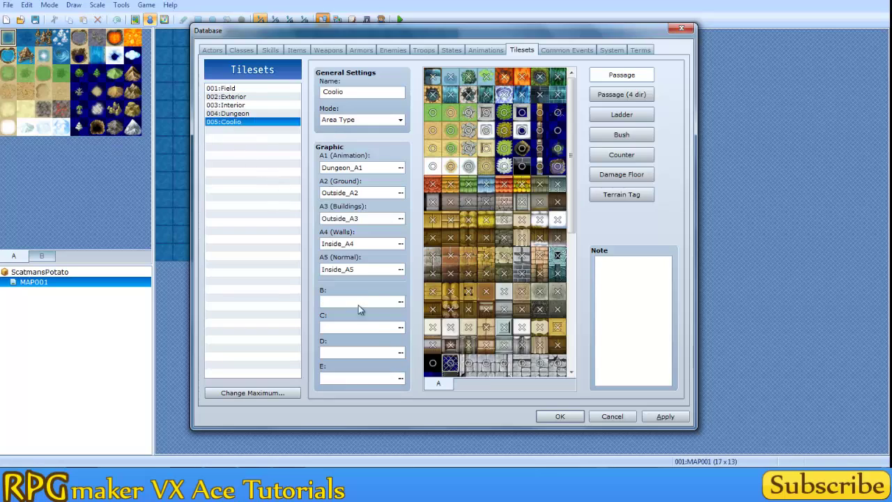
Assign Dungeon_B to Coolio's B sheet and Inside_B to its C sheet
{"action": "double_click", "coordinate": [365, 301]}
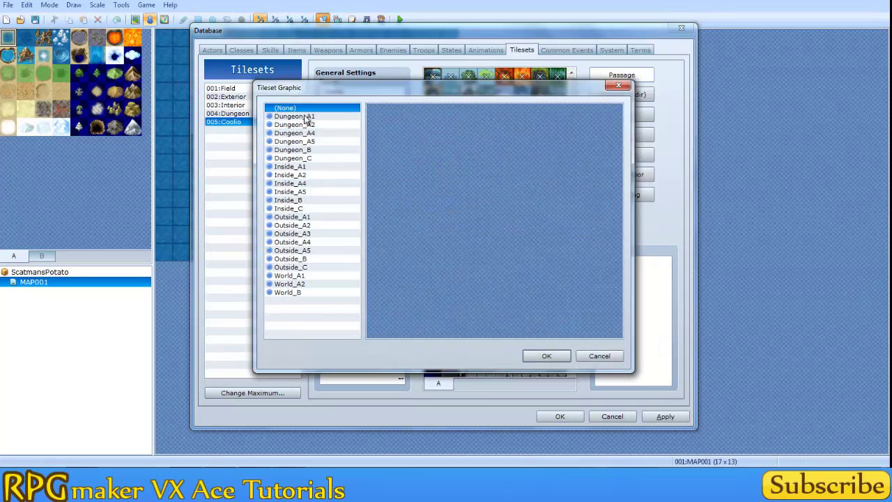
{"action": "left_click", "coordinate": [307, 149]}
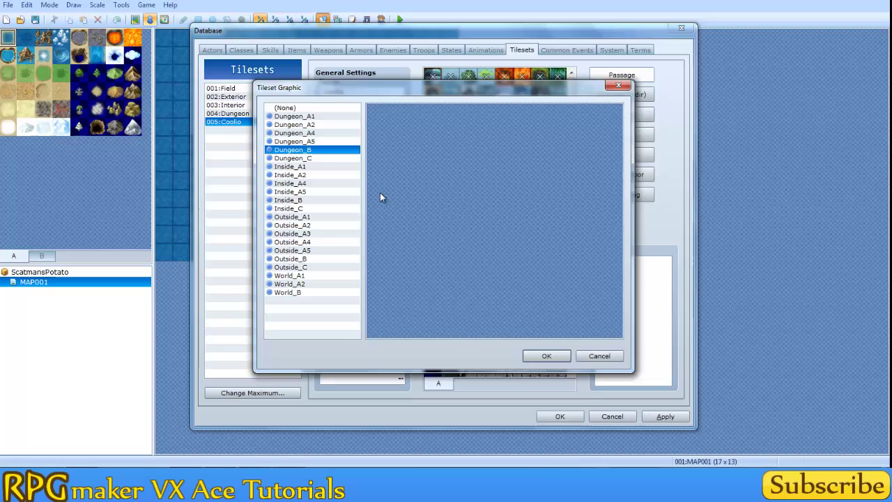
{"action": "left_click", "coordinate": [547, 356]}
{"action": "double_click", "coordinate": [381, 333]}
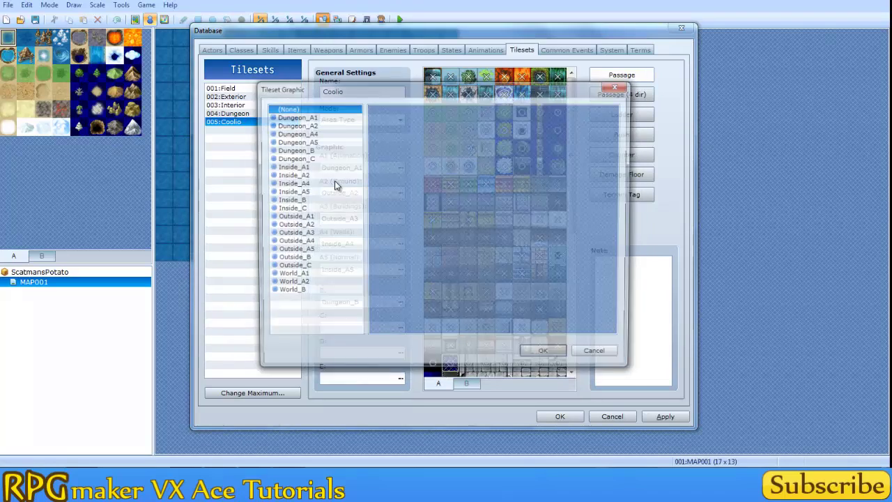
{"action": "left_click", "coordinate": [310, 208]}
{"action": "left_click", "coordinate": [307, 201]}
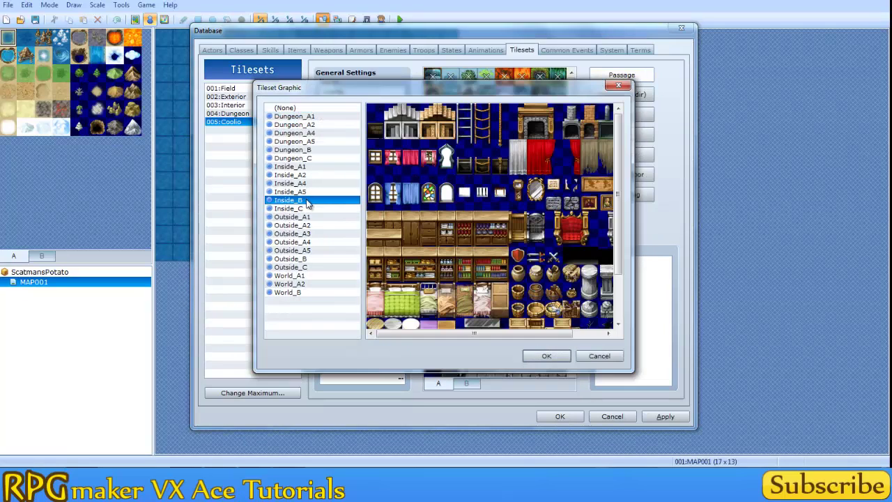
{"action": "left_click", "coordinate": [547, 356]}
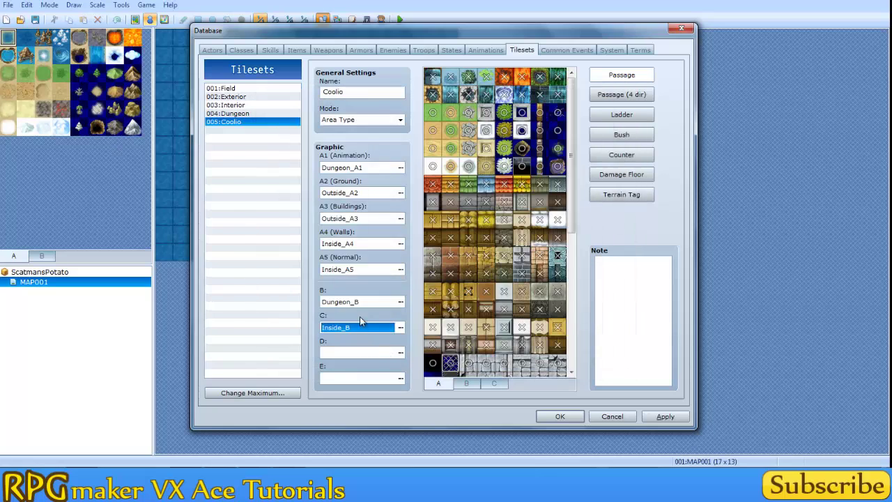
Try Dungeon_A2 as the D sheet and view its tiles
{"action": "double_click", "coordinate": [350, 352]}
{"action": "left_click", "coordinate": [295, 125]}
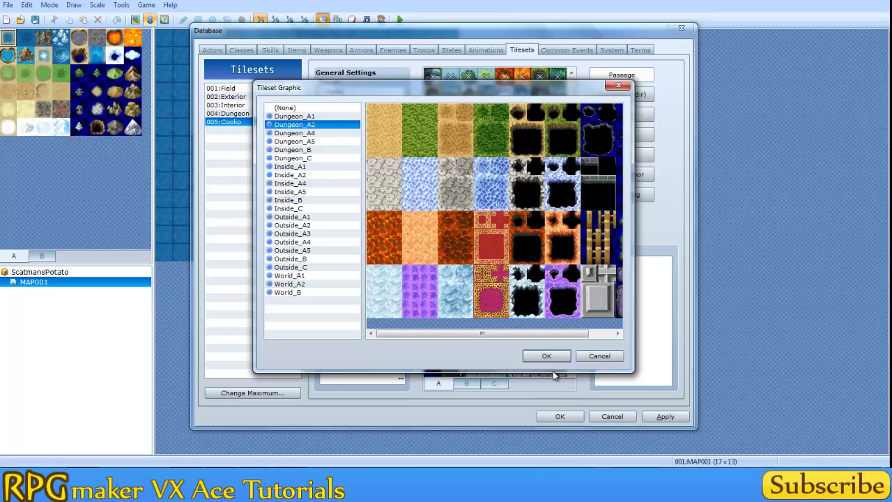
{"action": "left_click", "coordinate": [547, 356]}
{"action": "left_click", "coordinate": [522, 384]}
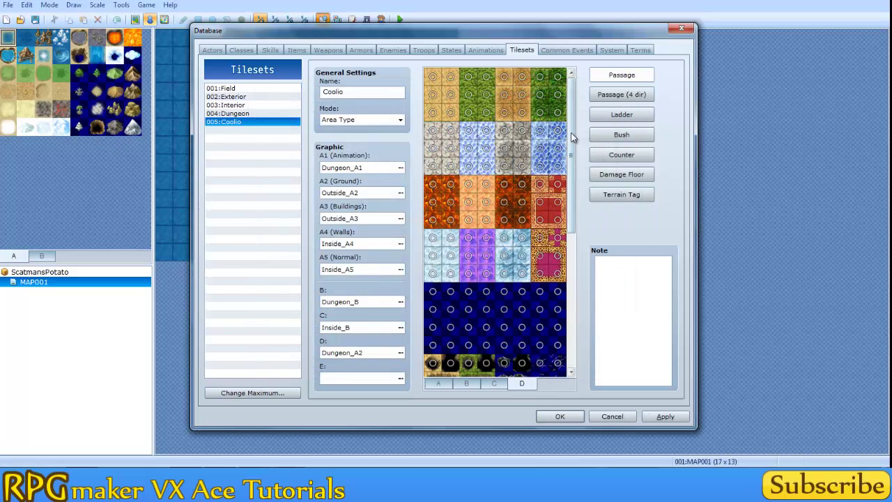
{"action": "left_click_drag", "start_coordinate": [574, 143], "coordinate": [564, 289]}
{"action": "scroll", "coordinate": [565, 289], "scroll_direction": "up", "scroll_amount": 5}
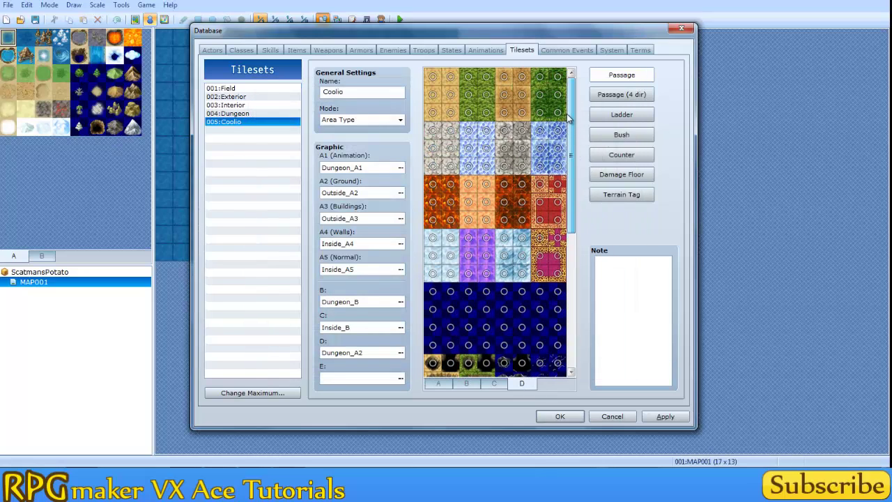
Compare Outside_A3, World_A1 and World_A2, then assign World_B to the D sheet
{"action": "double_click", "coordinate": [364, 351]}
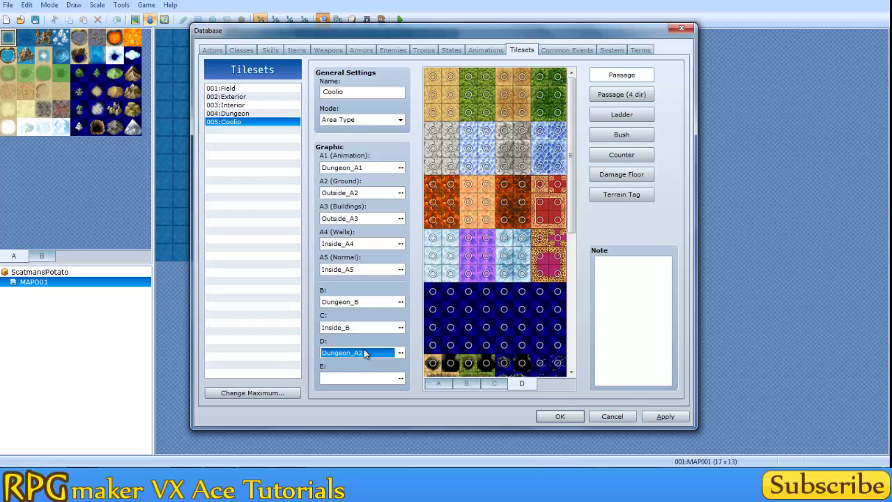
{"action": "left_click", "coordinate": [310, 234]}
{"action": "left_click", "coordinate": [315, 284]}
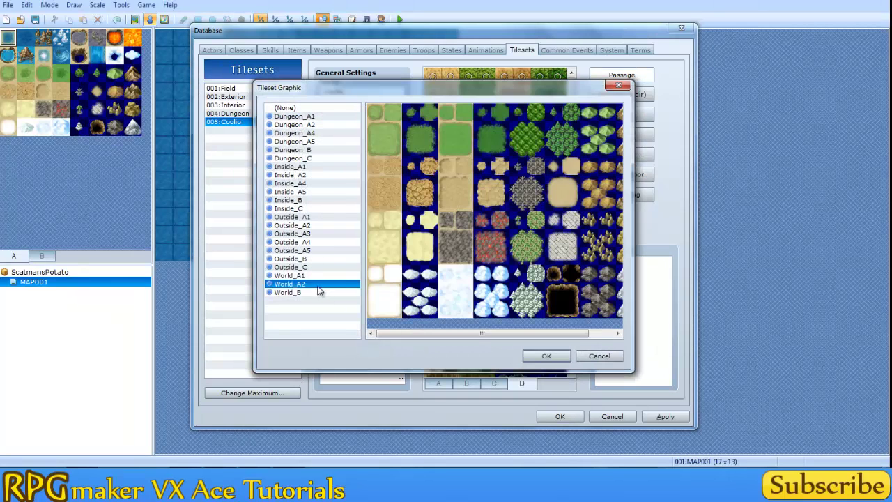
{"action": "left_click", "coordinate": [304, 276]}
{"action": "left_click", "coordinate": [304, 284]}
{"action": "left_click", "coordinate": [302, 293]}
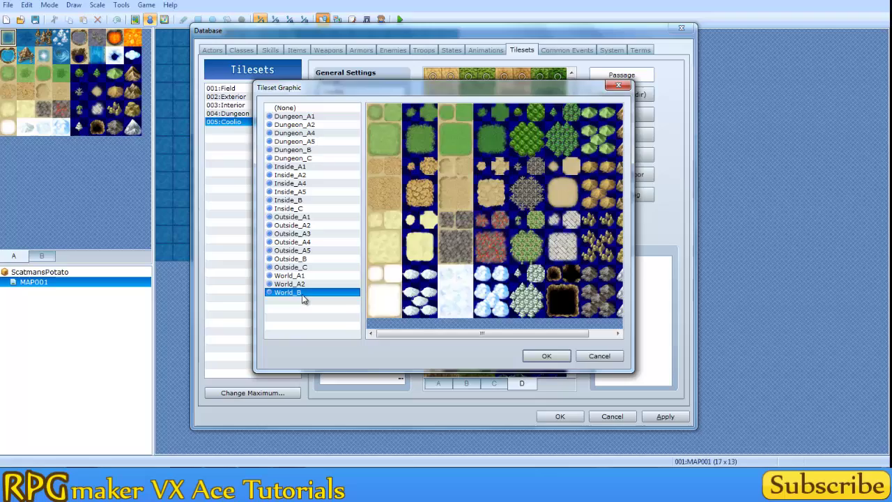
{"action": "left_click", "coordinate": [546, 356]}
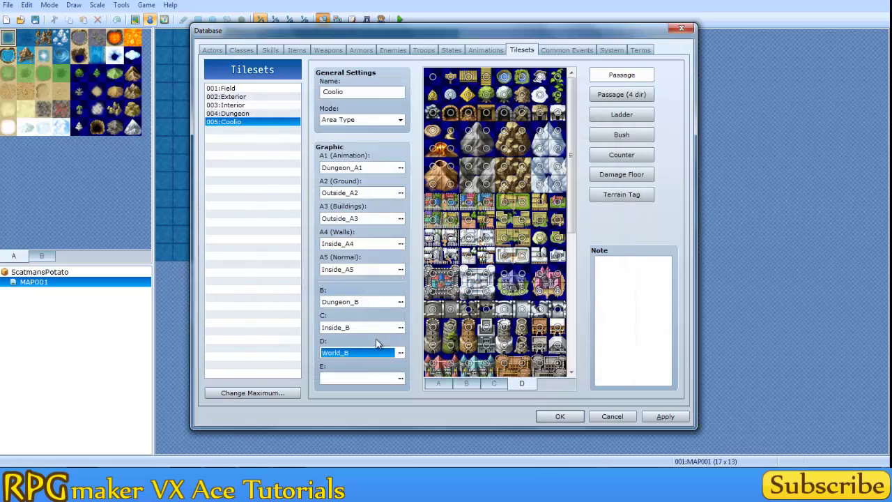
Assign Outside_B to the E sheet, view its tiles, and apply the tileset changes
{"action": "double_click", "coordinate": [368, 378]}
{"action": "left_click", "coordinate": [310, 259]}
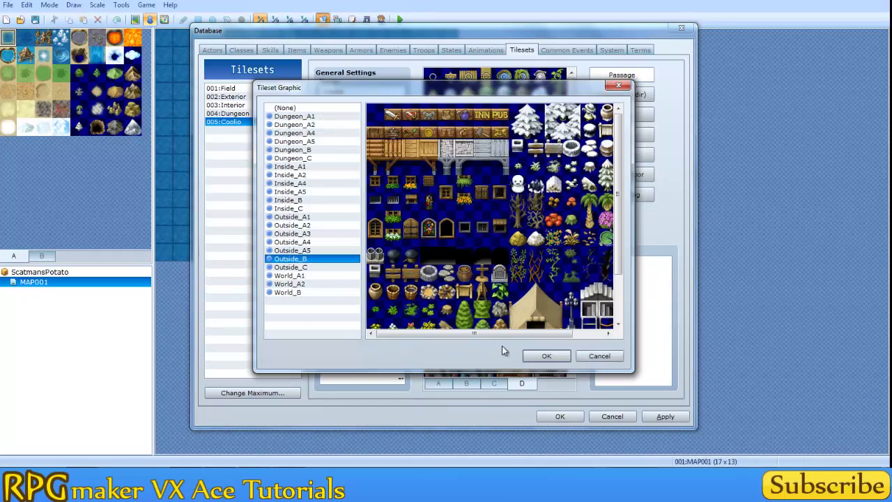
{"action": "left_click", "coordinate": [546, 356]}
{"action": "left_click", "coordinate": [560, 386]}
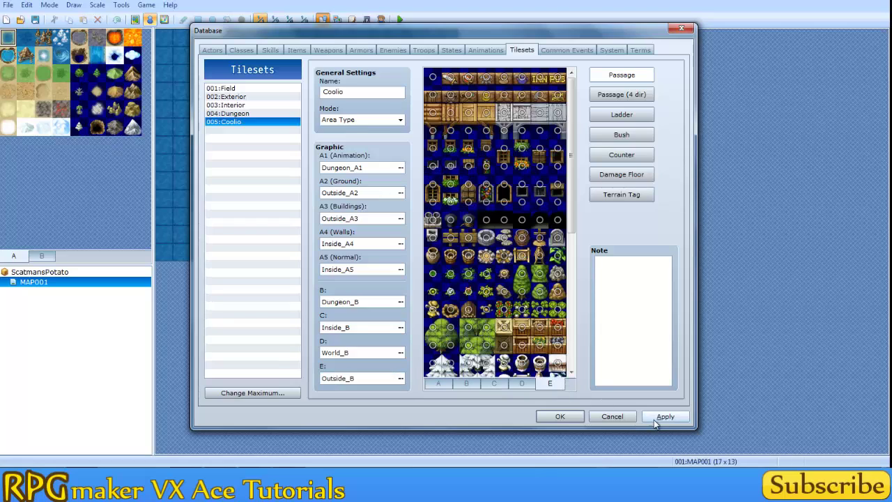
{"action": "left_click", "coordinate": [666, 416]}
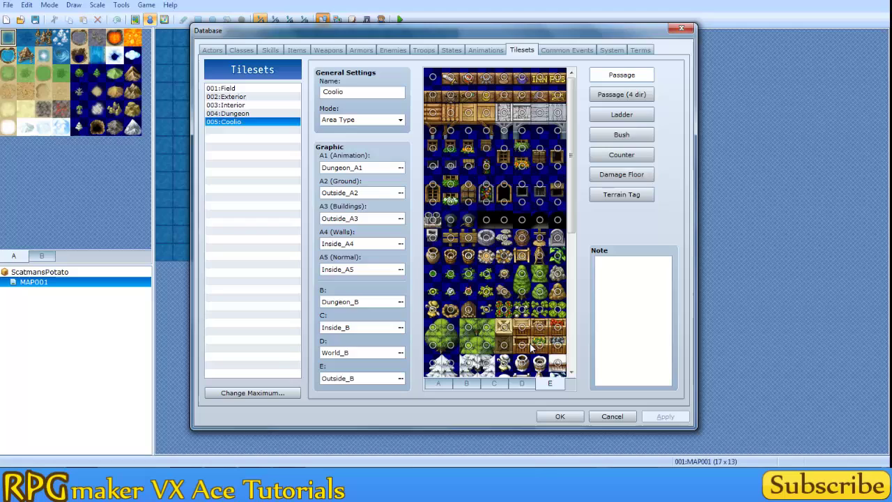
Show the A sheet's tiles with counter flags marked, then close the Database with OK
{"action": "left_click", "coordinate": [438, 384]}
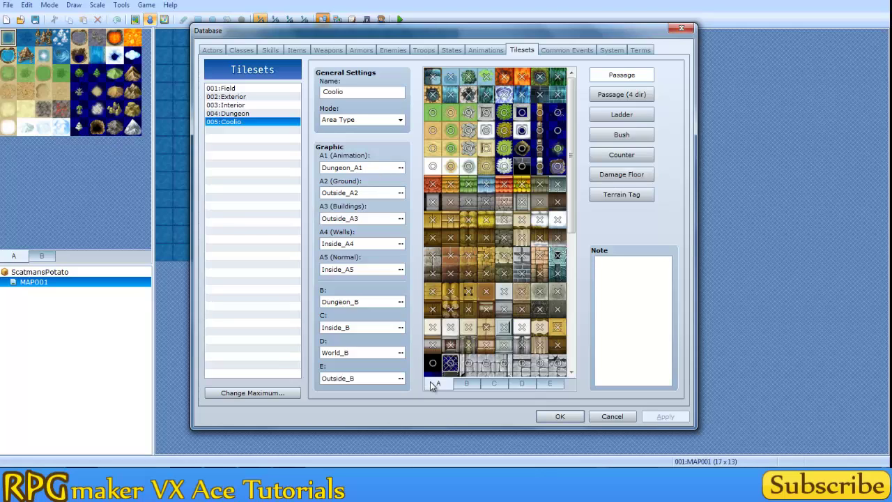
{"action": "left_click", "coordinate": [630, 159]}
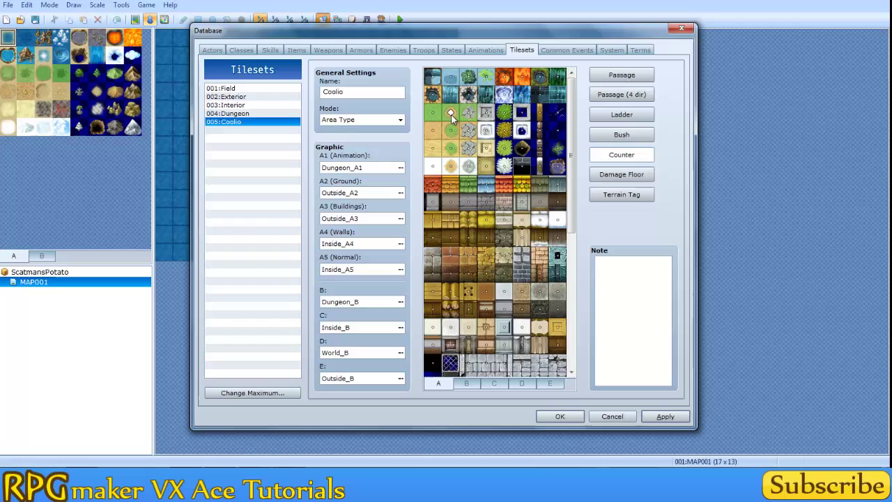
{"action": "left_click", "coordinate": [559, 416]}
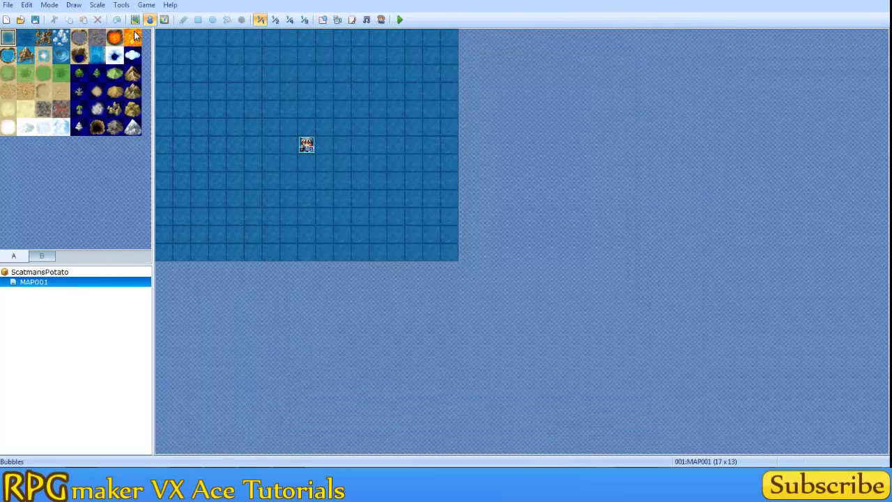
Set MAP001's tileset to 005:Coolio in its map properties
{"action": "left_click", "coordinate": [133, 19]}
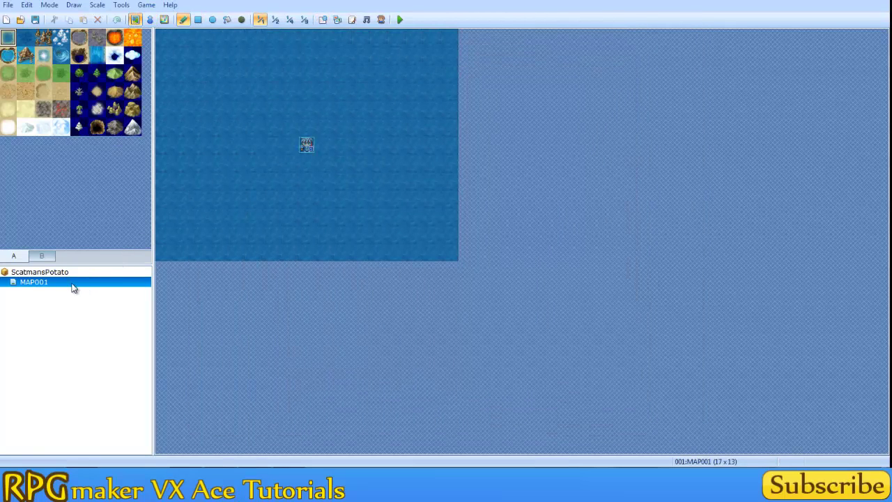
{"action": "right_click", "coordinate": [38, 286]}
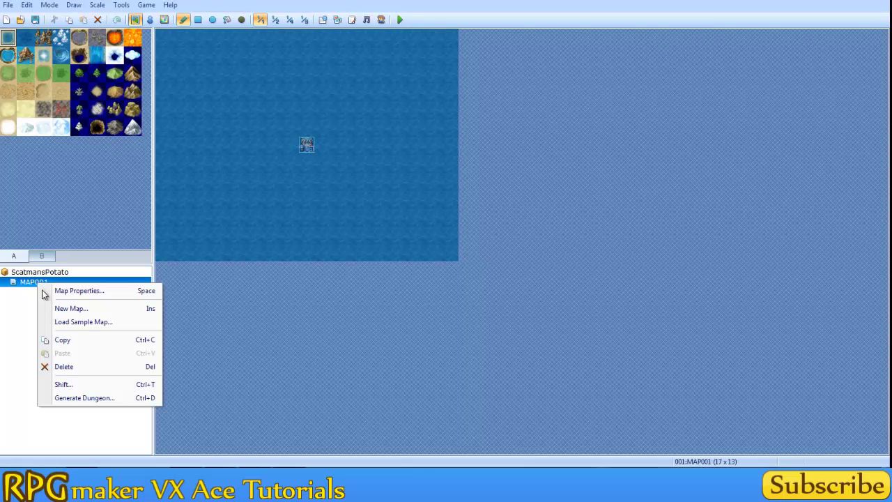
{"action": "left_click", "coordinate": [57, 293]}
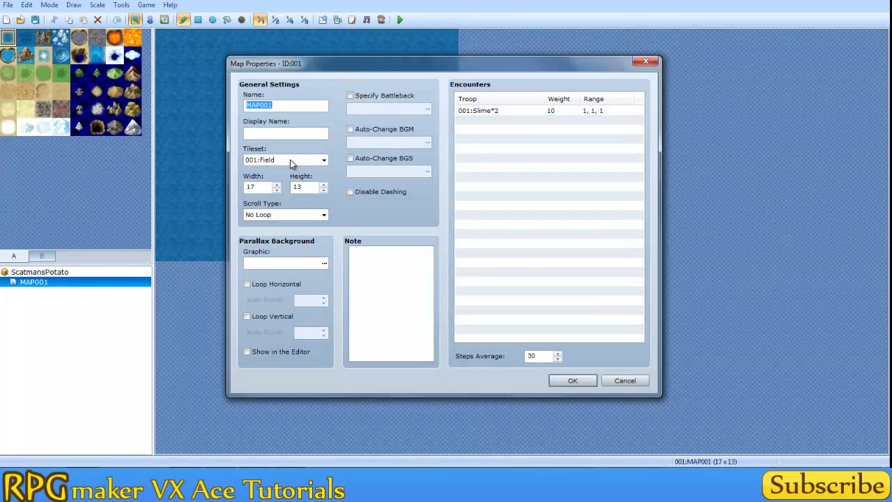
{"action": "left_click", "coordinate": [290, 160]}
{"action": "left_click", "coordinate": [259, 205]}
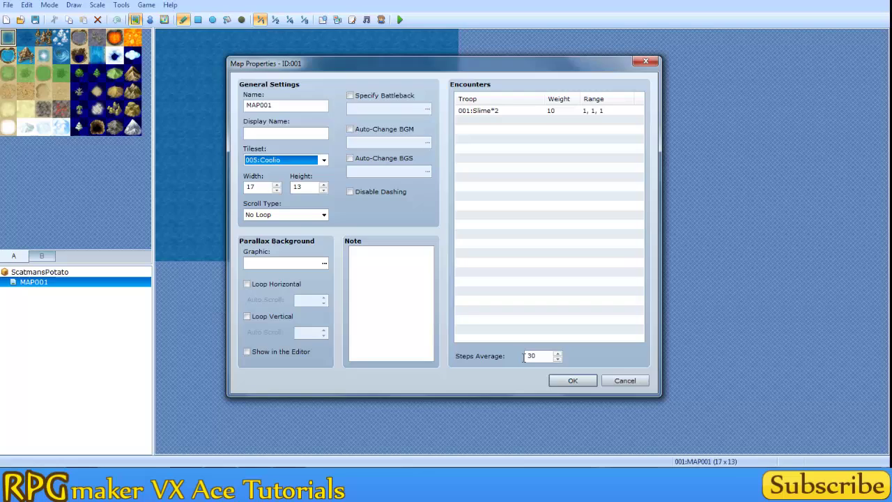
{"action": "left_click", "coordinate": [570, 380]}
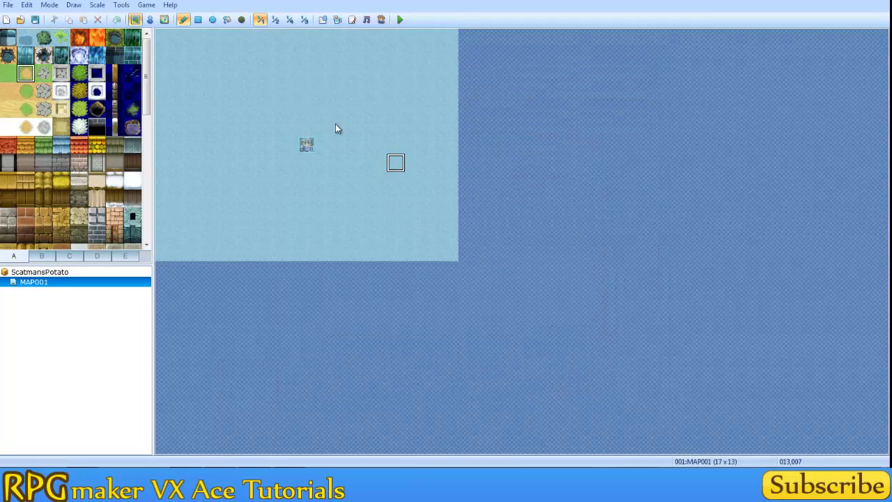
Paint a grass-edged sand island on the water and a wooden fence row across it
{"action": "mouse_move", "coordinate": [285, 146]}
{"action": "left_mouse_down"}
{"action": "mouse_move", "coordinate": [321, 142]}
{"action": "mouse_move", "coordinate": [297, 128]}
{"action": "mouse_move", "coordinate": [285, 144]}
{"action": "mouse_move", "coordinate": [303, 128]}
{"action": "mouse_move", "coordinate": [268, 133]}
{"action": "mouse_move", "coordinate": [336, 129]}
{"action": "left_mouse_up"}
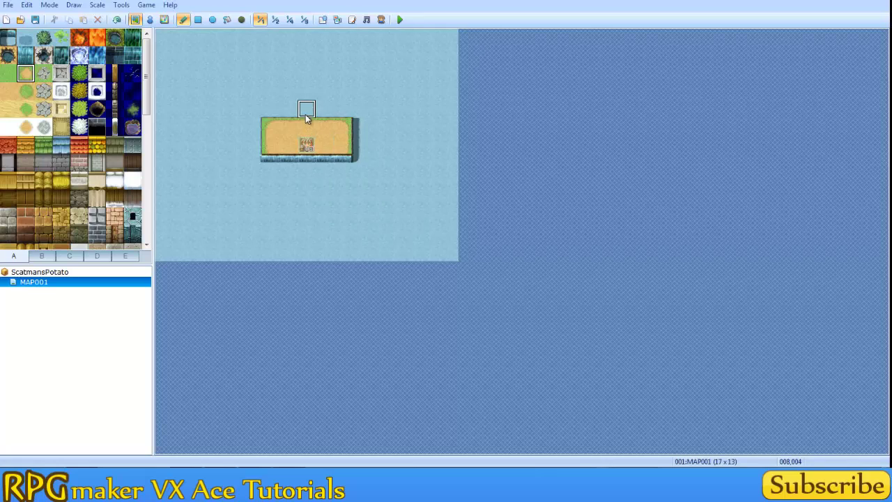
{"action": "mouse_move", "coordinate": [282, 127]}
{"action": "left_mouse_down"}
{"action": "mouse_move", "coordinate": [269, 116]}
{"action": "mouse_move", "coordinate": [338, 112]}
{"action": "left_mouse_up"}
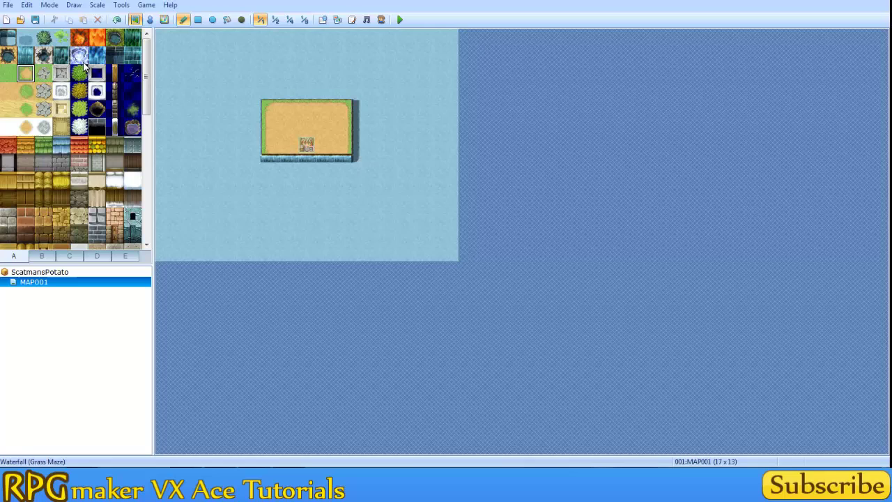
{"action": "left_click", "coordinate": [114, 74]}
{"action": "left_click_drag", "start_coordinate": [273, 128], "coordinate": [343, 129]}
{"action": "mouse_move", "coordinate": [288, 90]}
{"action": "left_mouse_down"}
{"action": "mouse_move", "coordinate": [331, 97]}
{"action": "mouse_move", "coordinate": [269, 90]}
{"action": "left_mouse_up"}
{"action": "left_click", "coordinate": [150, 20]}
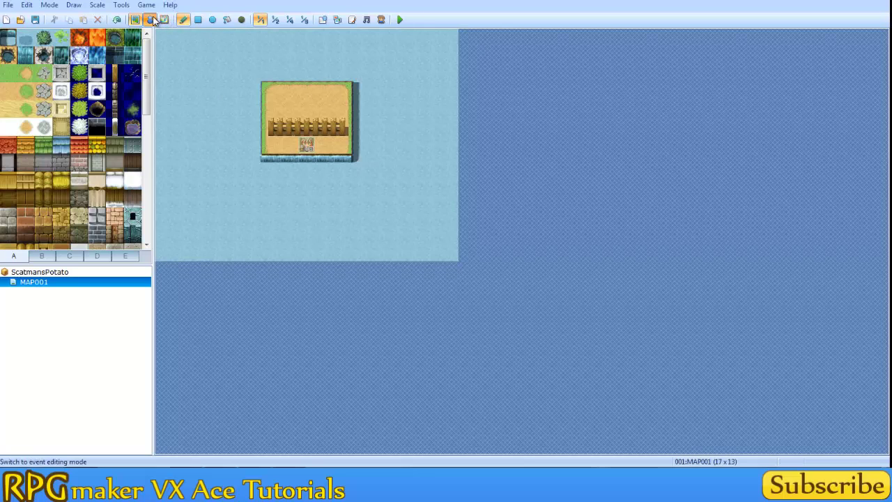
Create an event on the island's top row with an Actor1 sprite that shows the text "Hi"
{"action": "double_click", "coordinate": [305, 93]}
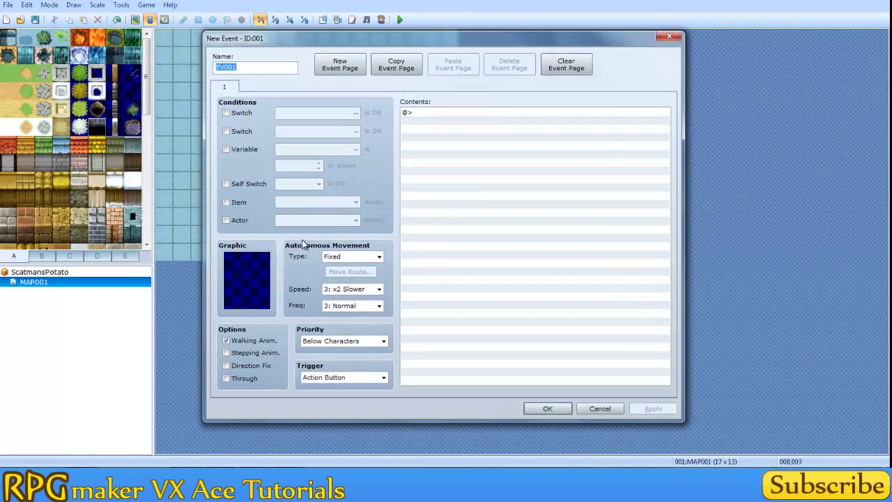
{"action": "double_click", "coordinate": [262, 285]}
{"action": "left_click", "coordinate": [310, 146]}
{"action": "left_click", "coordinate": [300, 138]}
{"action": "double_click", "coordinate": [414, 148]}
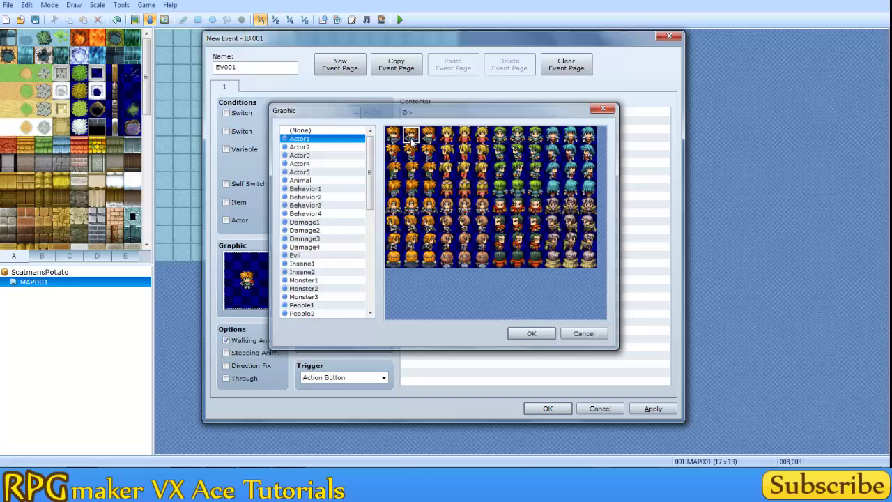
{"action": "double_click", "coordinate": [480, 299]}
{"action": "left_click", "coordinate": [448, 128]}
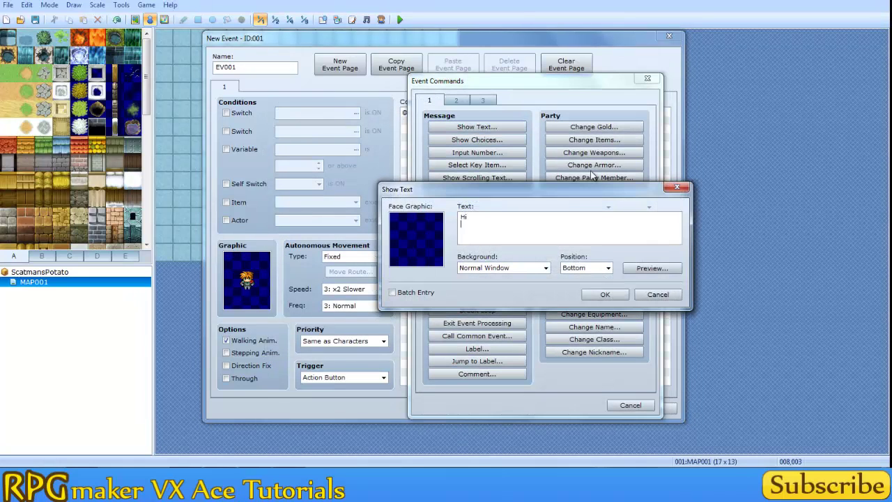
{"action": "left_click", "coordinate": [617, 296]}
{"action": "left_click", "coordinate": [566, 413]}
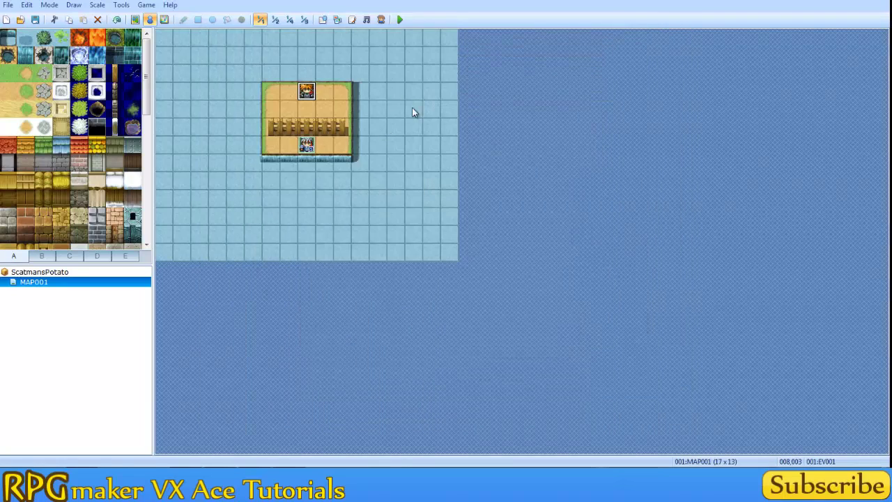
Save and playtest the map, dismiss the Hi message, walk down, and close the game
{"action": "left_click", "coordinate": [400, 20]}
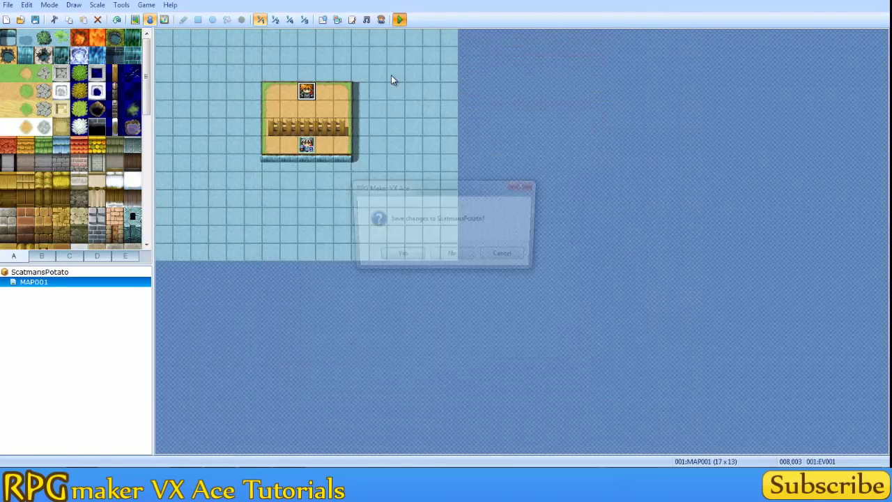
{"action": "left_click", "coordinate": [403, 256]}
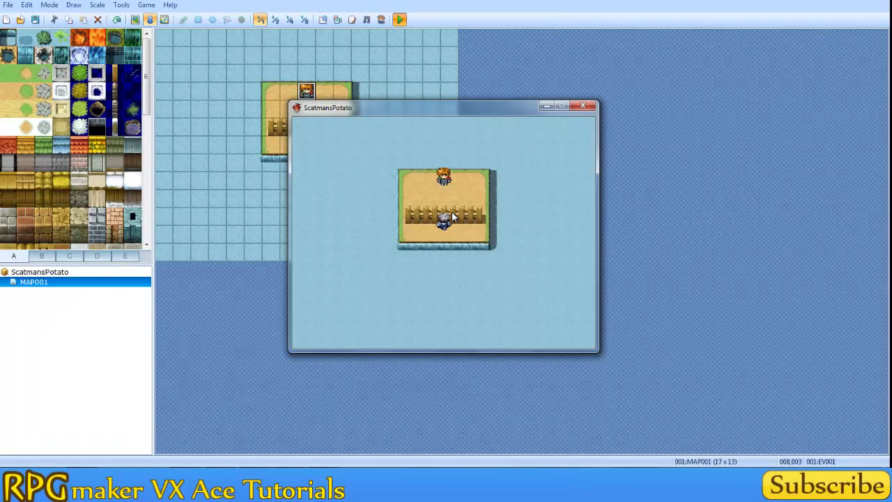
{"action": "key", "text": "Return"}
{"action": "key", "text": "Down"}
{"action": "left_click", "coordinate": [584, 106]}
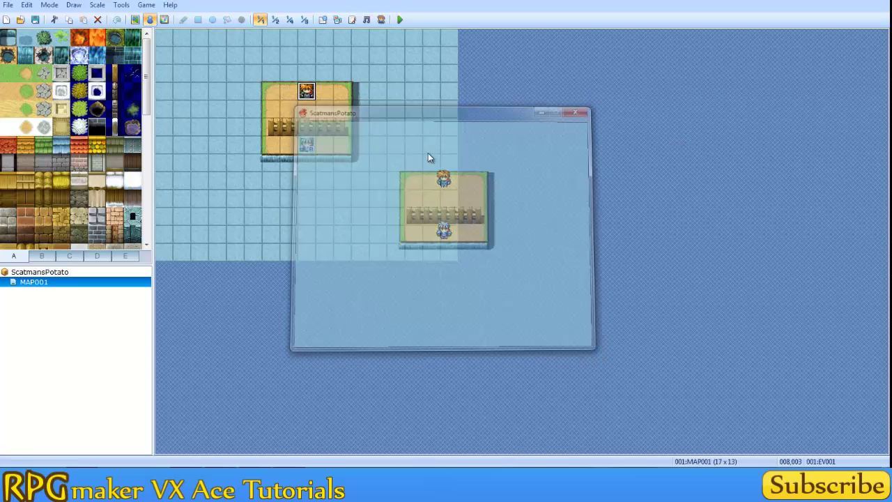
Extend the island upward by one more row, then cancel a playtest at the save prompt
{"action": "left_click", "coordinate": [135, 19]}
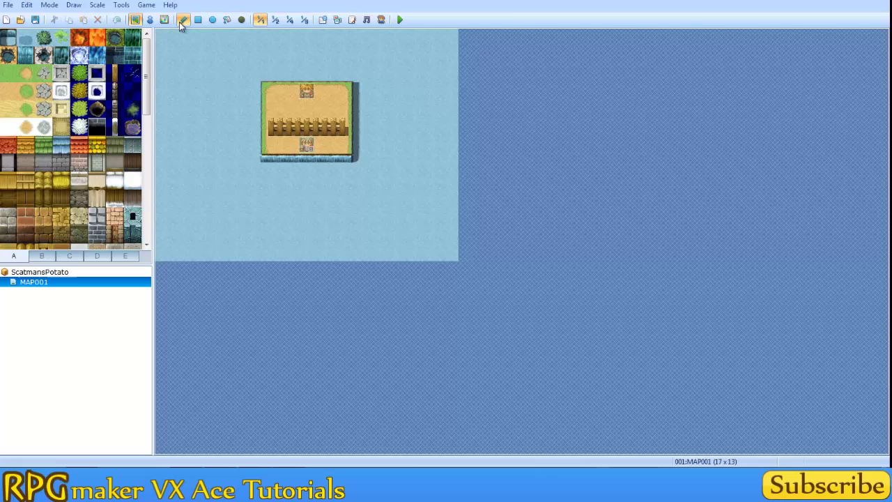
{"action": "left_click_drag", "start_coordinate": [343, 73], "coordinate": [269, 74]}
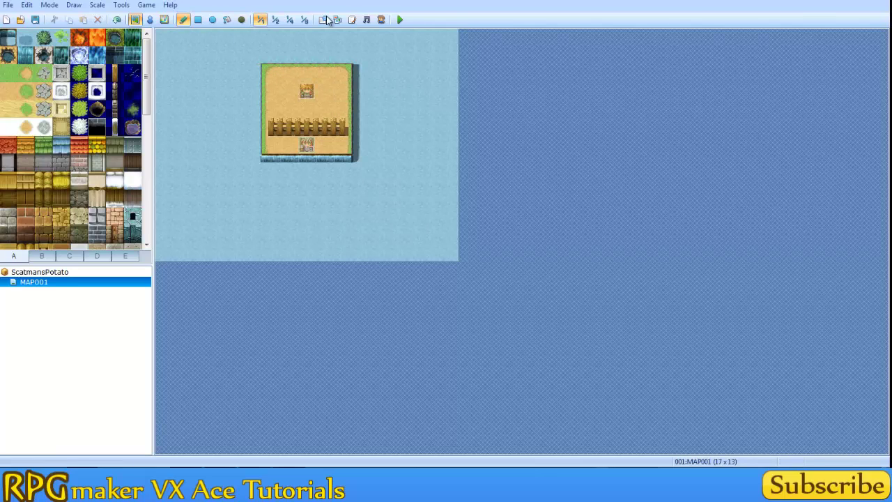
{"action": "left_click", "coordinate": [400, 20]}
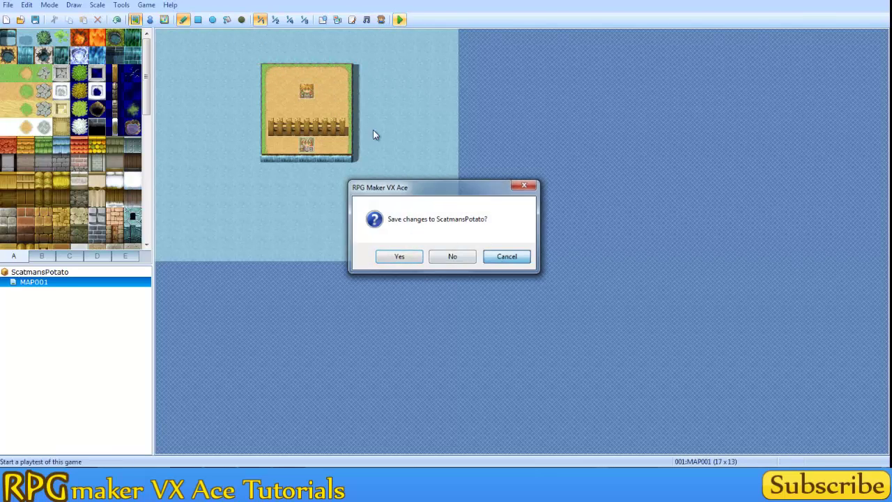
{"action": "left_click", "coordinate": [506, 256]}
Move the talking character up one tile, then save, playtest and talk to it across the fence
{"action": "left_click", "coordinate": [150, 19]}
{"action": "left_click_drag", "start_coordinate": [306, 91], "coordinate": [306, 73]}
{"action": "left_click", "coordinate": [399, 19]}
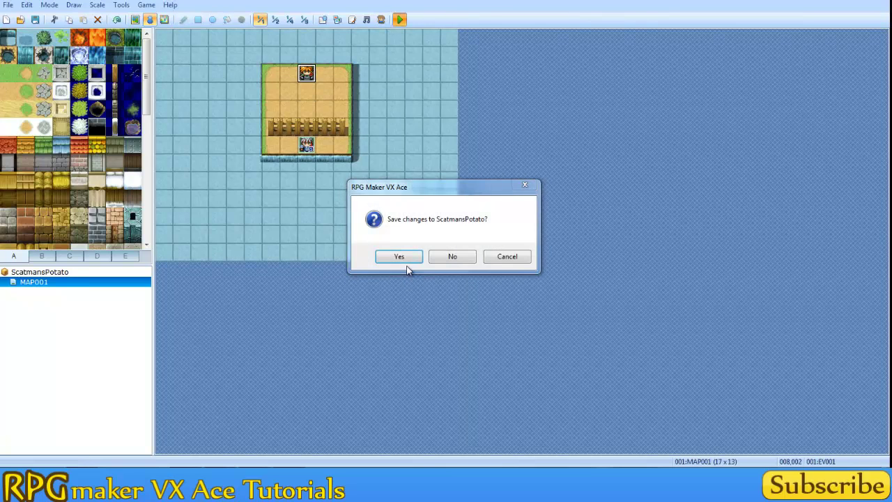
{"action": "left_click", "coordinate": [403, 255]}
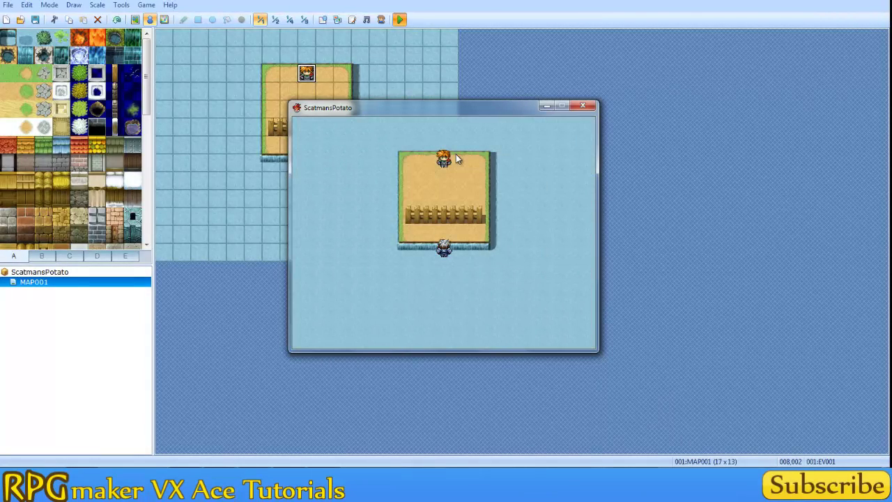
{"action": "key", "text": "Up"}
{"action": "key", "text": "Up"}
{"action": "key", "text": "Up"}
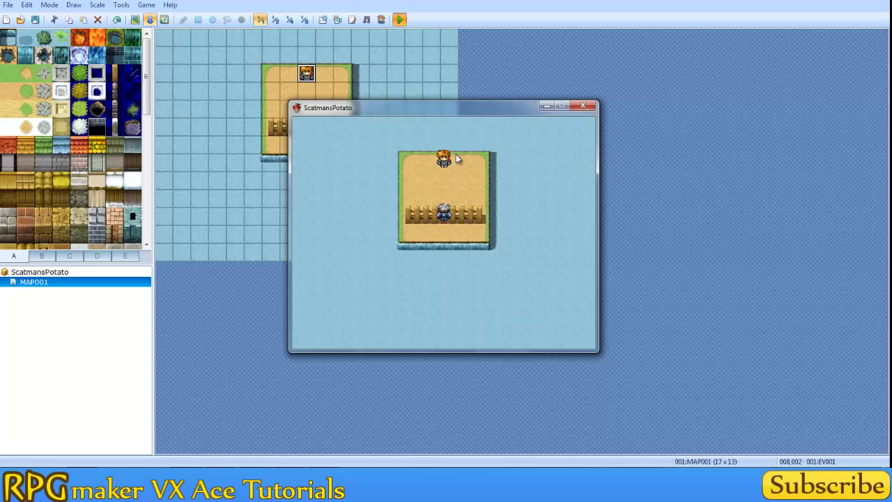
{"action": "key", "text": "Return"}
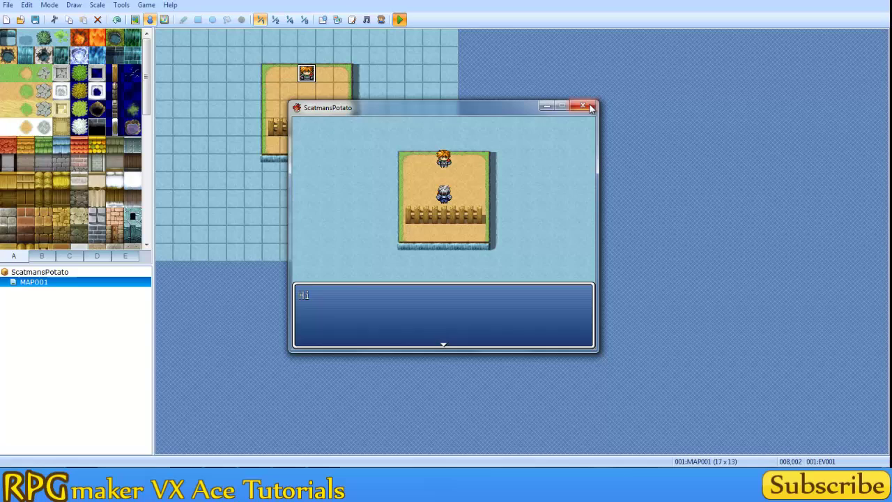
{"action": "left_click", "coordinate": [301, 26]}
{"action": "left_click", "coordinate": [322, 19]}
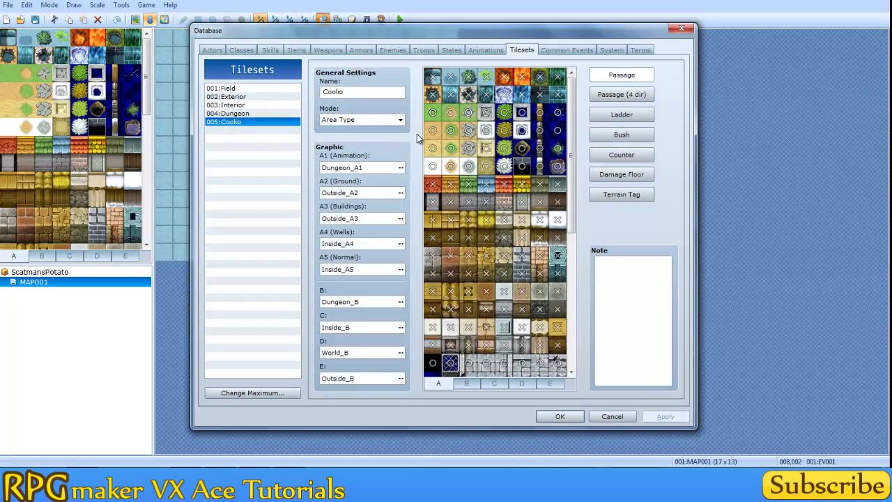
View which Coolio tiles are flagged as counters, then close the Database with OK
{"action": "left_click", "coordinate": [619, 155]}
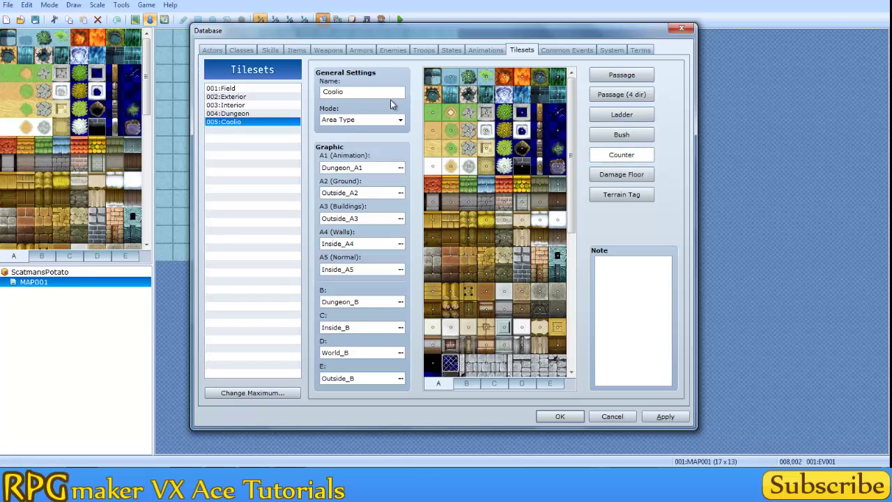
{"action": "left_click", "coordinate": [451, 113]}
{"action": "left_click", "coordinate": [561, 416]}
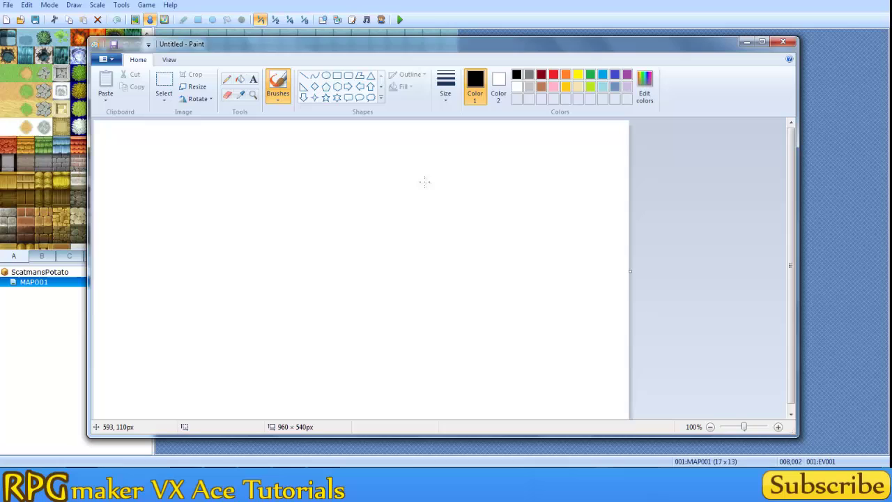
Draw rectangles for a top box, a lower box and a middle box between them
{"action": "left_click", "coordinate": [336, 75]}
{"action": "left_click_drag", "start_coordinate": [328, 222], "coordinate": [301, 198]}
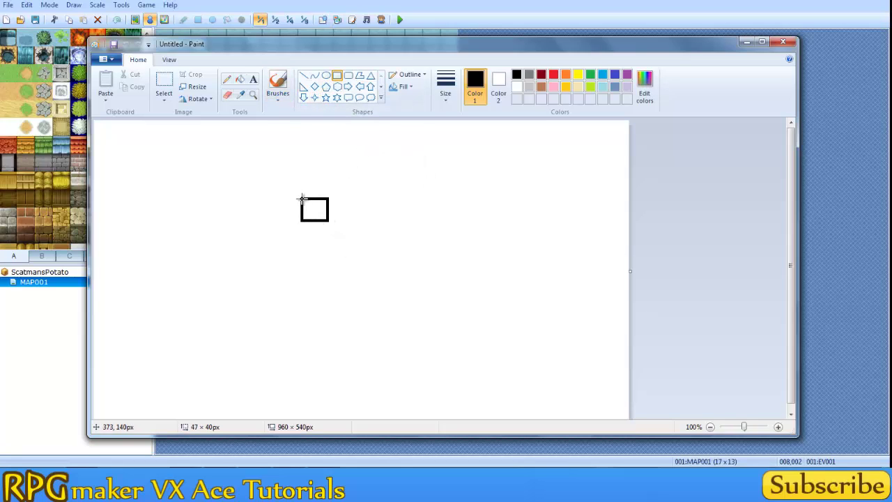
{"action": "left_click_drag", "start_coordinate": [329, 293], "coordinate": [301, 270]}
{"action": "left_click", "coordinate": [304, 234]}
{"action": "mouse_move", "coordinate": [304, 234]}
{"action": "left_mouse_down"}
{"action": "mouse_move", "coordinate": [320, 231]}
{"action": "mouse_move", "coordinate": [330, 251]}
{"action": "mouse_move", "coordinate": [299, 233]}
{"action": "left_mouse_up"}
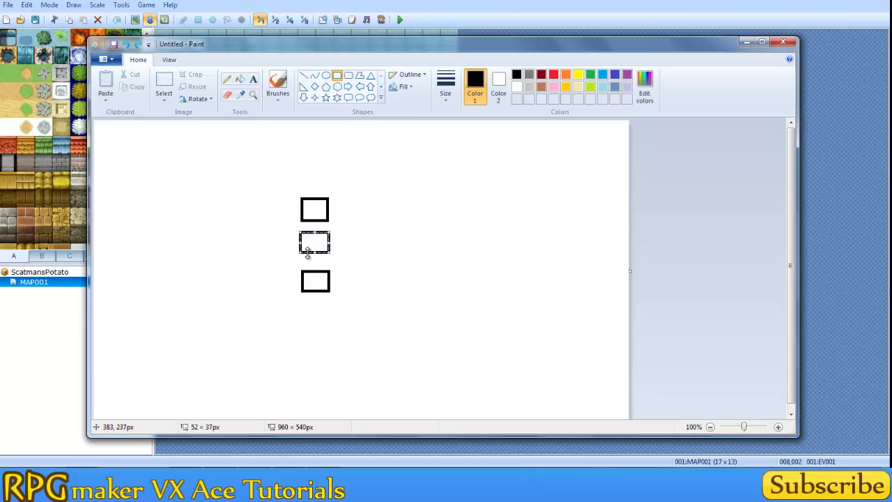
{"action": "left_click", "coordinate": [313, 205]}
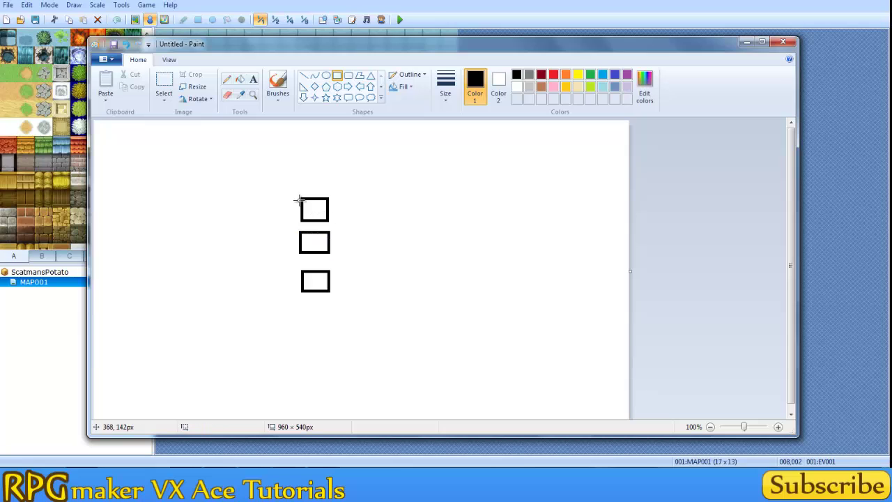
Add boxes right, left and above the centre, undo a small square, and redraw the centre box
{"action": "mouse_move", "coordinate": [299, 197]}
{"action": "left_mouse_down"}
{"action": "mouse_move", "coordinate": [323, 219]}
{"action": "mouse_move", "coordinate": [331, 259]}
{"action": "mouse_move", "coordinate": [309, 238]}
{"action": "mouse_move", "coordinate": [330, 213]}
{"action": "mouse_move", "coordinate": [378, 195]}
{"action": "mouse_move", "coordinate": [365, 196]}
{"action": "left_mouse_up"}
{"action": "left_click", "coordinate": [423, 245]}
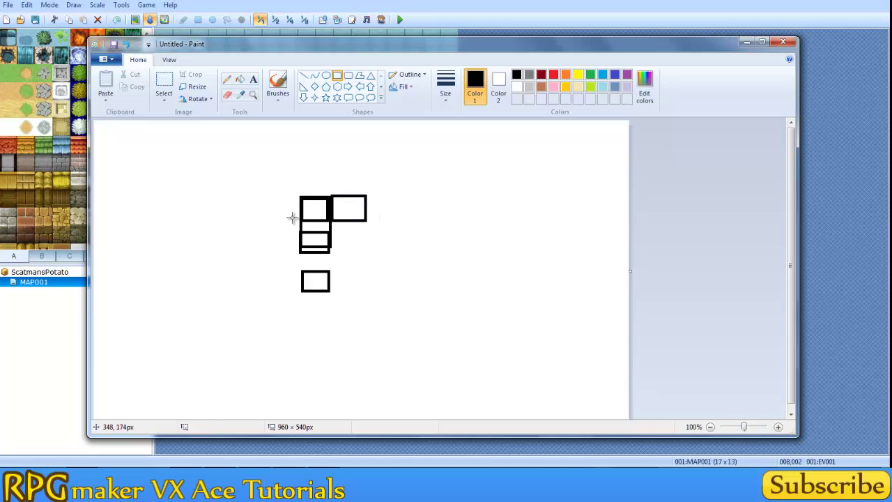
{"action": "left_click_drag", "start_coordinate": [301, 221], "coordinate": [266, 196]}
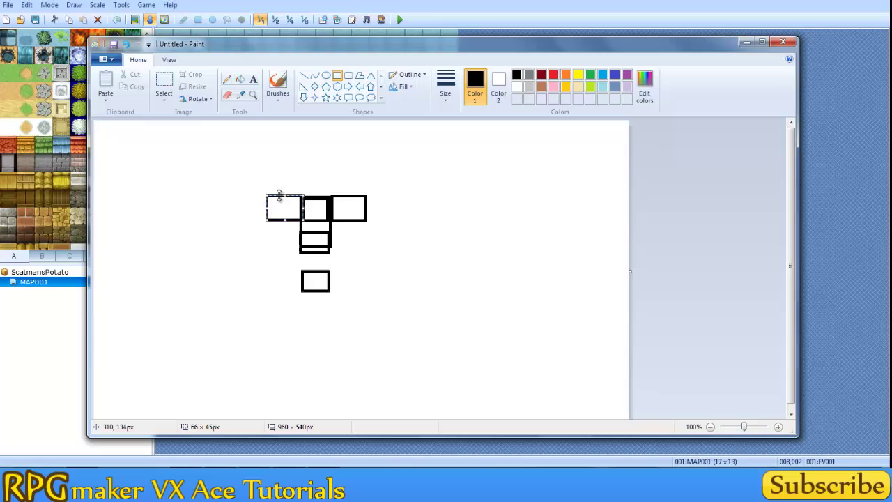
{"action": "left_click_drag", "start_coordinate": [332, 197], "coordinate": [303, 165]}
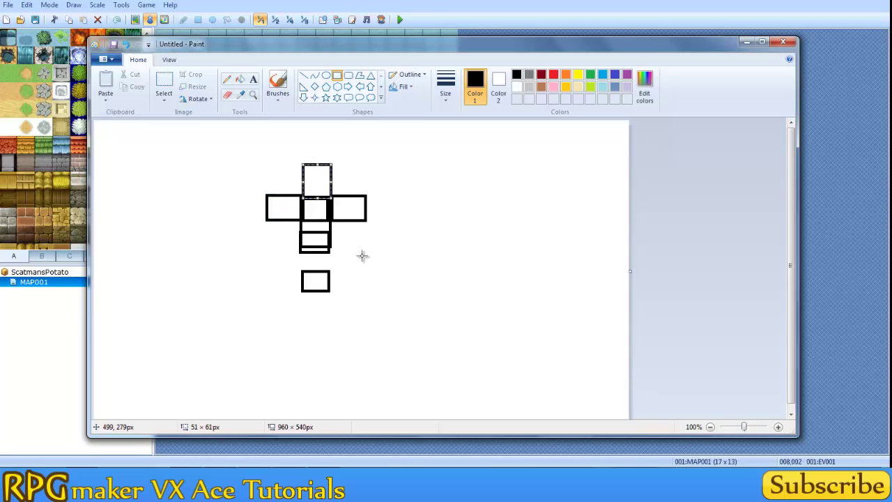
{"action": "left_click", "coordinate": [344, 277]}
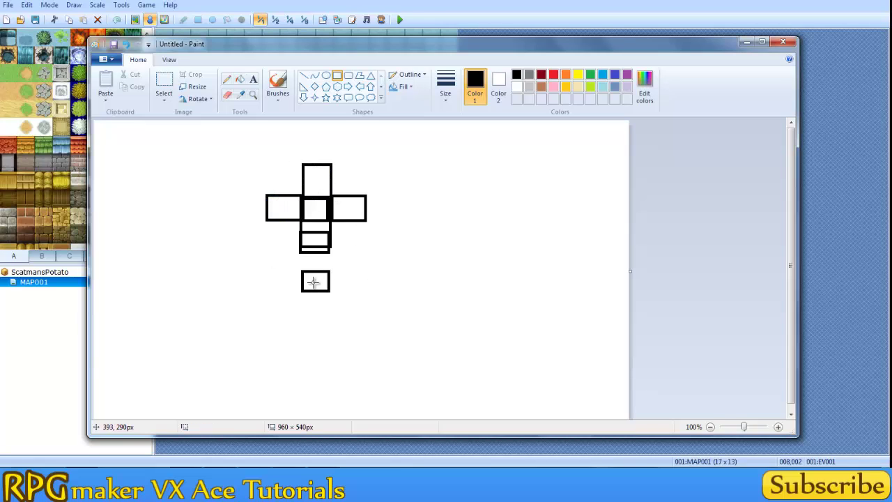
{"action": "mouse_move", "coordinate": [311, 278]}
{"action": "left_mouse_down"}
{"action": "mouse_move", "coordinate": [322, 288]}
{"action": "mouse_move", "coordinate": [313, 279]}
{"action": "left_mouse_up"}
{"action": "key", "text": "ctrl+z"}
{"action": "left_click_drag", "start_coordinate": [326, 216], "coordinate": [301, 197]}
{"action": "left_click", "coordinate": [485, 193]}
Close Paint with Don't Save, reopen Database > Tilesets and show Coolio's Damage Floor flags
{"action": "left_click", "coordinate": [782, 43]}
{"action": "left_click", "coordinate": [462, 243]}
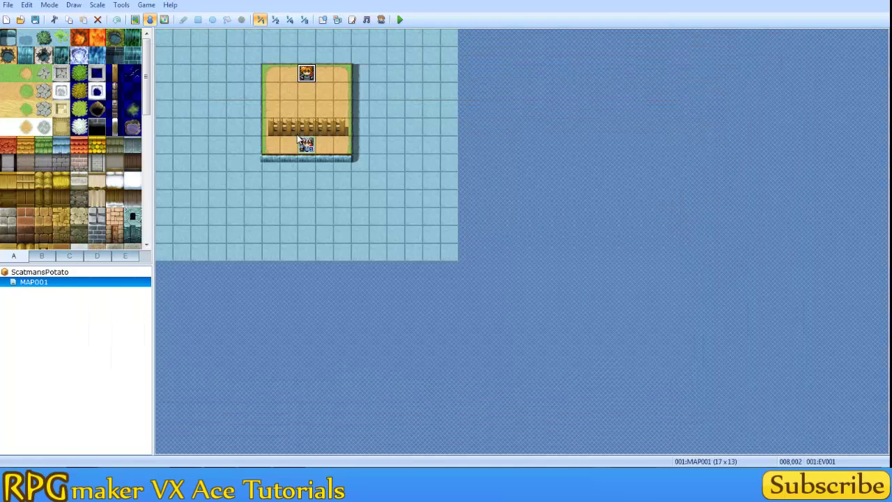
{"action": "left_click", "coordinate": [323, 19]}
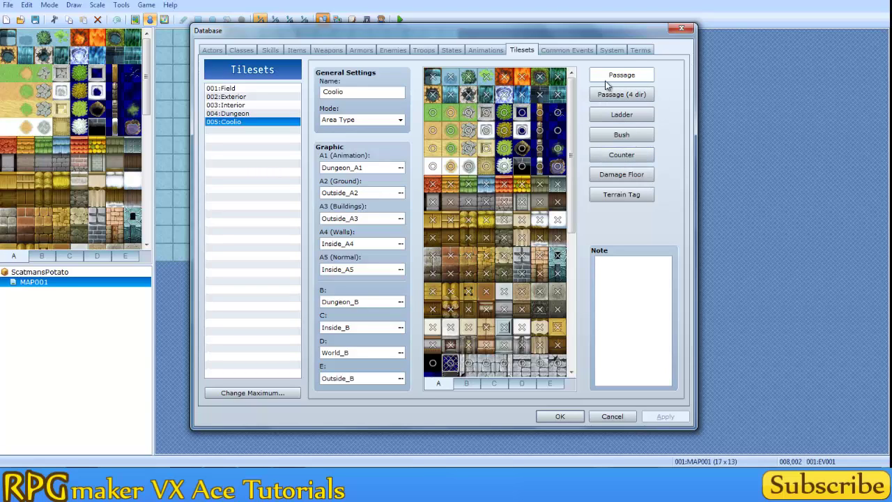
{"action": "left_click", "coordinate": [622, 177]}
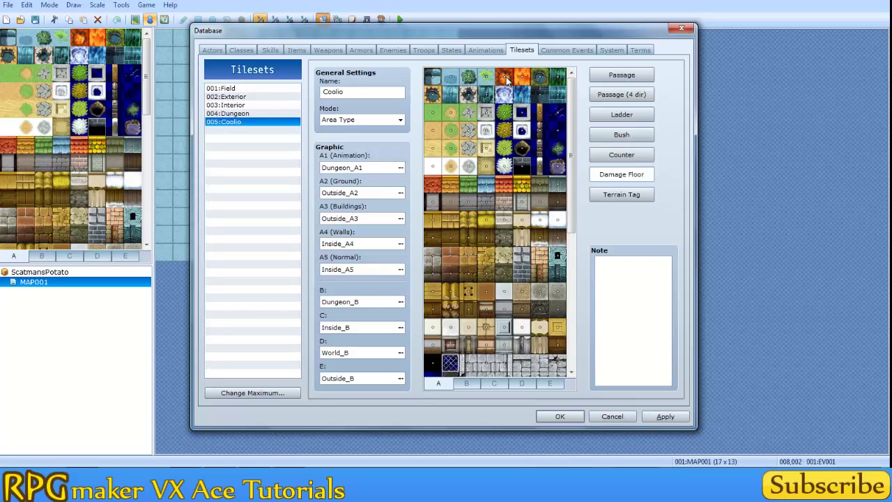
Switch Coolio's tile display to Terrain Tag, showing every tile at 0
{"action": "left_click", "coordinate": [628, 200]}
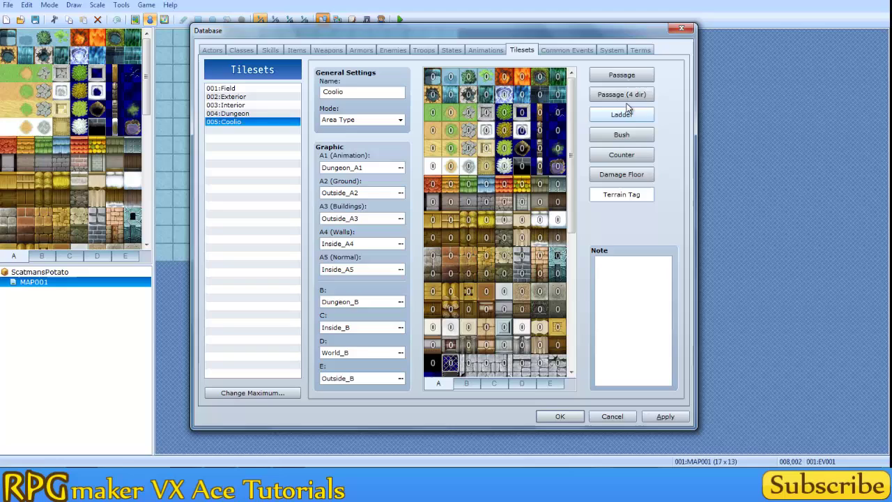
Return to Passage mode and browse Coolio's B, C, D and E sheets, ending on B
{"action": "left_click", "coordinate": [623, 77]}
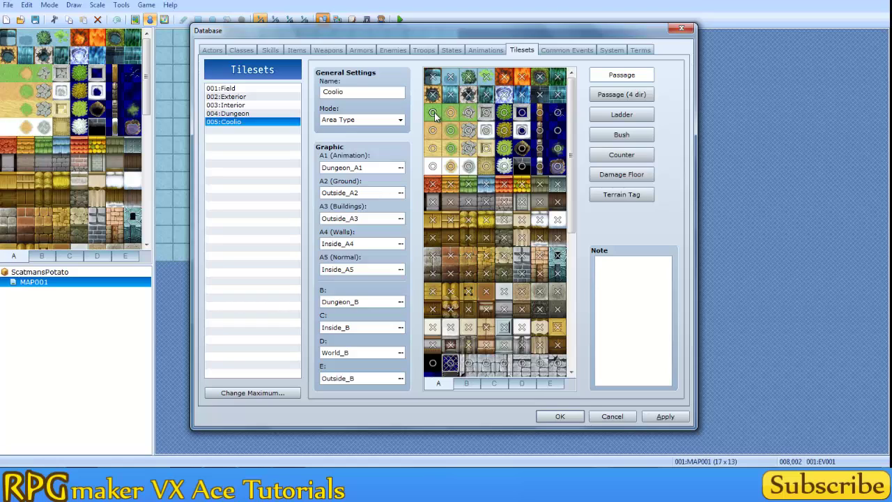
{"action": "left_click", "coordinate": [471, 383]}
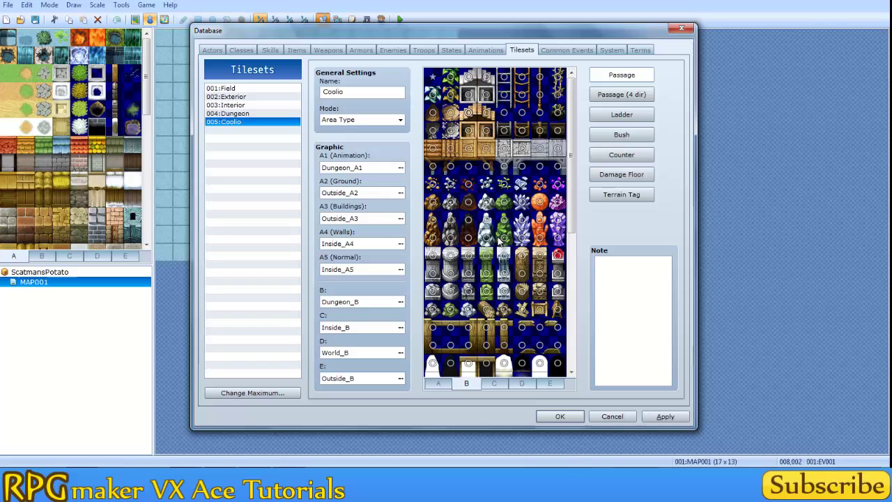
{"action": "left_click", "coordinate": [502, 383]}
{"action": "left_click", "coordinate": [533, 384]}
{"action": "left_click", "coordinate": [549, 384]}
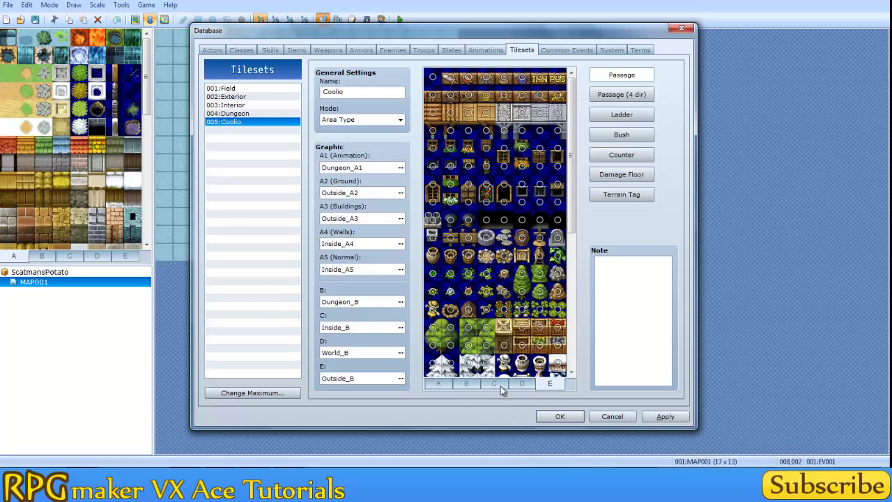
{"action": "left_click", "coordinate": [468, 383]}
On the B sheet, make the statue row and the row above it impassable
{"action": "left_click", "coordinate": [486, 138]}
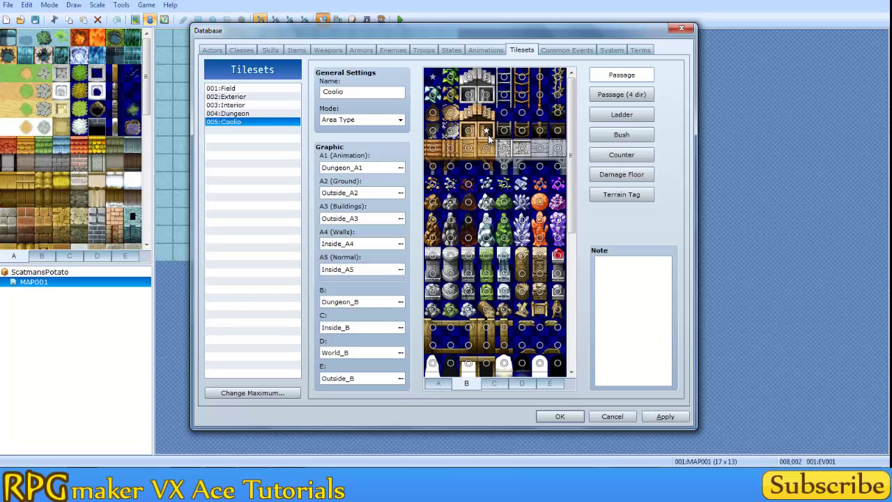
{"action": "left_click", "coordinate": [487, 137]}
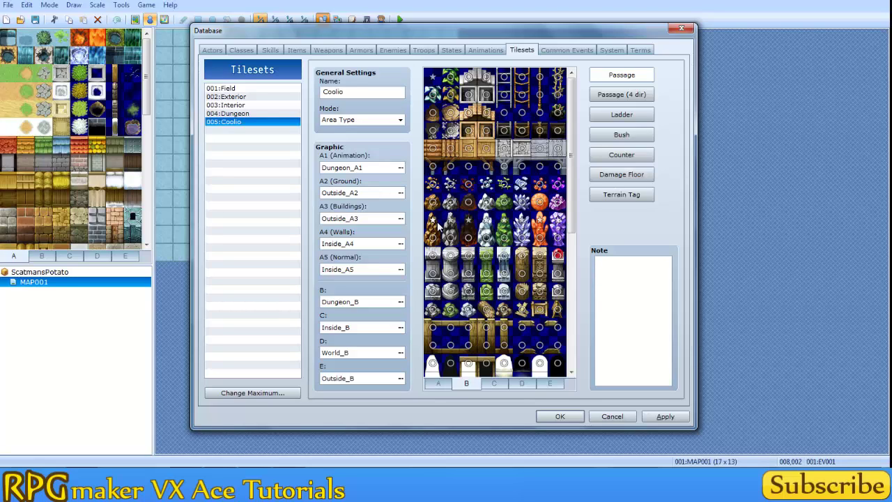
{"action": "left_click", "coordinate": [432, 238]}
{"action": "mouse_move", "coordinate": [467, 239]}
{"action": "left_mouse_down"}
{"action": "mouse_move", "coordinate": [499, 245]}
{"action": "mouse_move", "coordinate": [540, 238]}
{"action": "left_mouse_up"}
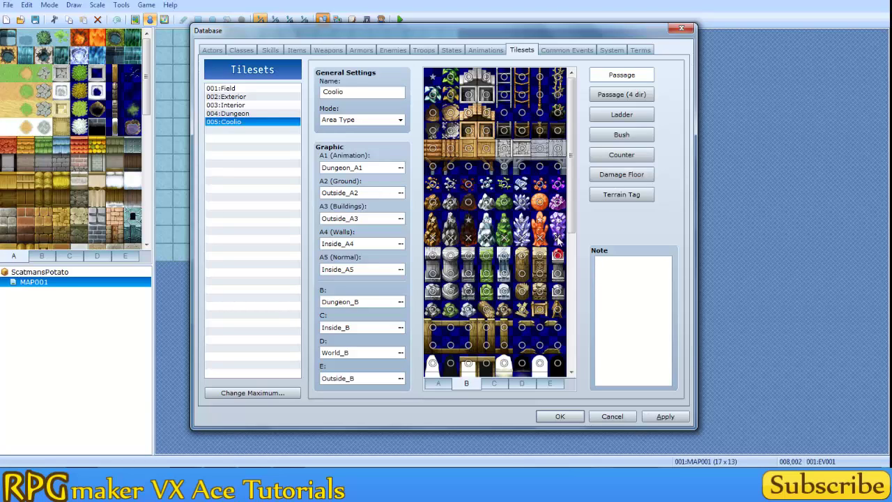
{"action": "left_click", "coordinate": [433, 202]}
{"action": "left_click", "coordinate": [471, 208]}
{"action": "left_click", "coordinate": [543, 203]}
{"action": "left_click", "coordinate": [558, 203]}
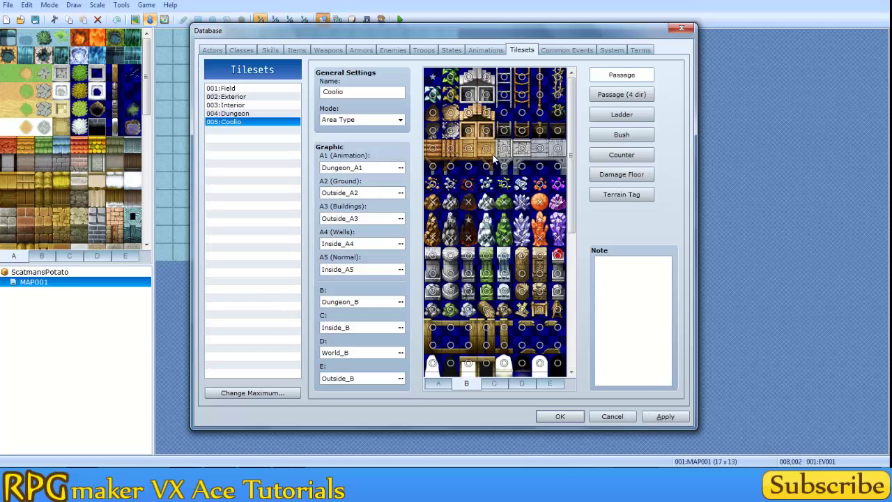
Change passage on a lower B-sheet row and toggle a row of C-sheet tiles, then view D
{"action": "scroll", "coordinate": [551, 223], "scroll_direction": "down", "scroll_amount": 3}
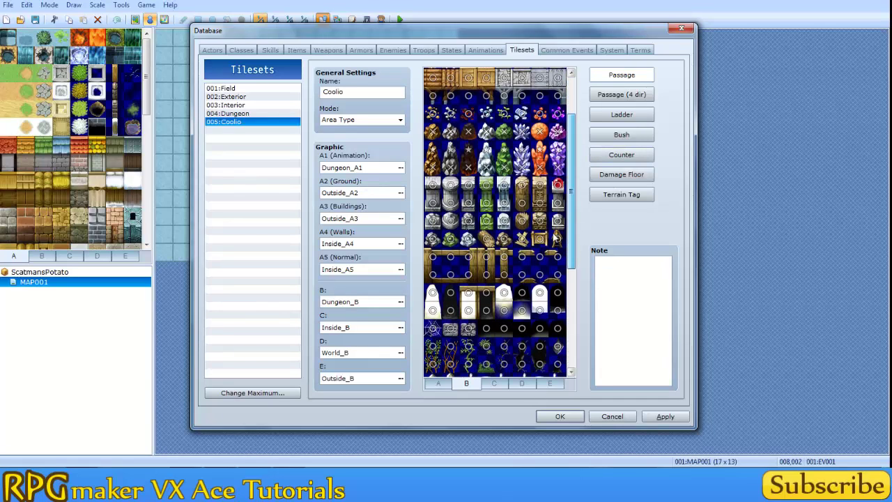
{"action": "left_click", "coordinate": [433, 184]}
{"action": "left_click", "coordinate": [450, 184]}
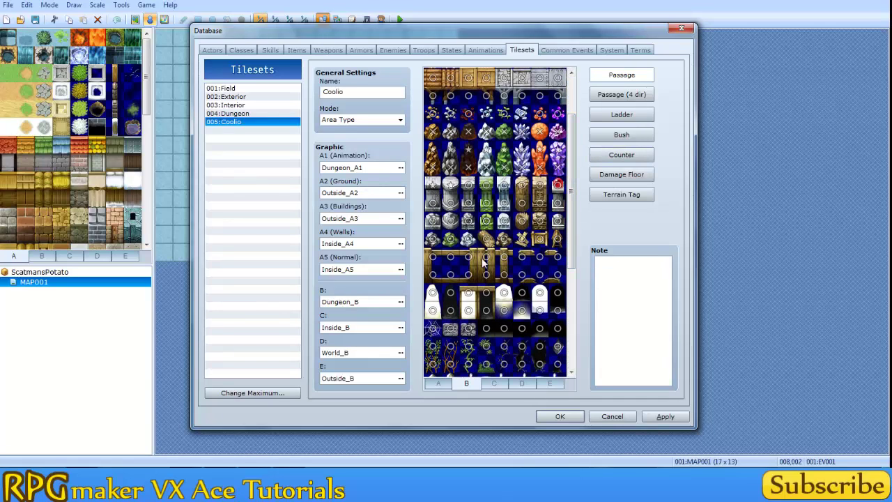
{"action": "left_click", "coordinate": [495, 384]}
{"action": "left_click", "coordinate": [468, 185]}
{"action": "left_click", "coordinate": [486, 185]}
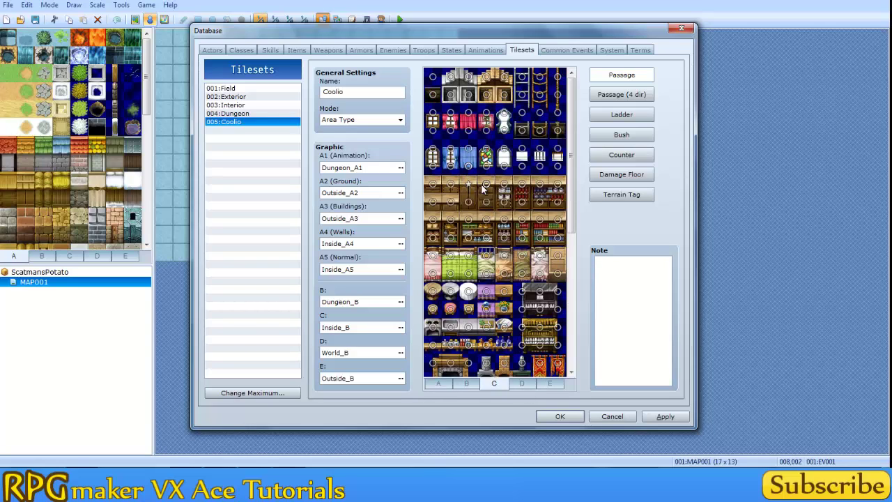
{"action": "left_click", "coordinate": [504, 186]}
{"action": "left_click", "coordinate": [521, 185]}
{"action": "left_click", "coordinate": [539, 185]}
{"action": "left_click", "coordinate": [557, 186]}
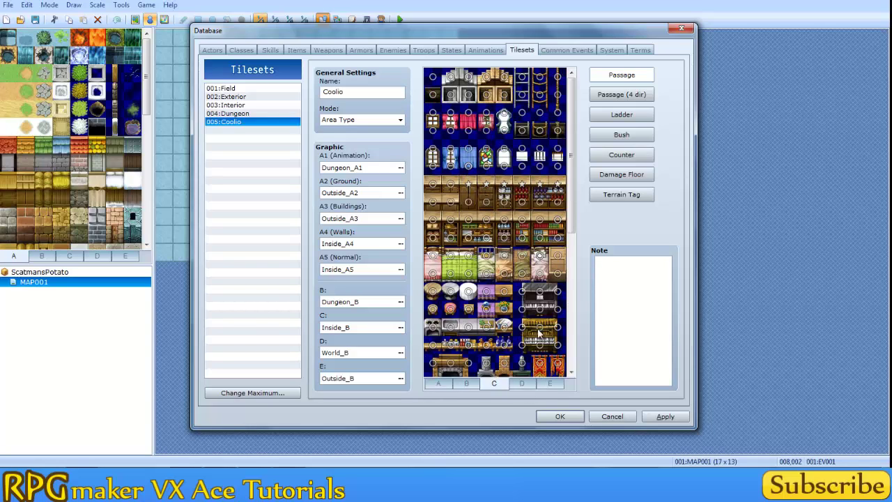
{"action": "left_click", "coordinate": [524, 385]}
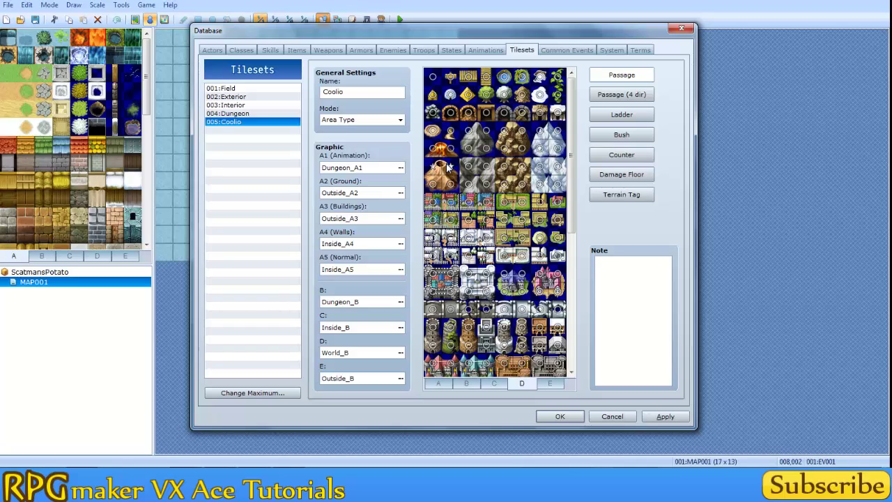
Switch to the built-in Field tileset and scroll through its World_B sheet passage marks
{"action": "left_click", "coordinate": [237, 89]}
{"action": "left_click", "coordinate": [466, 382]}
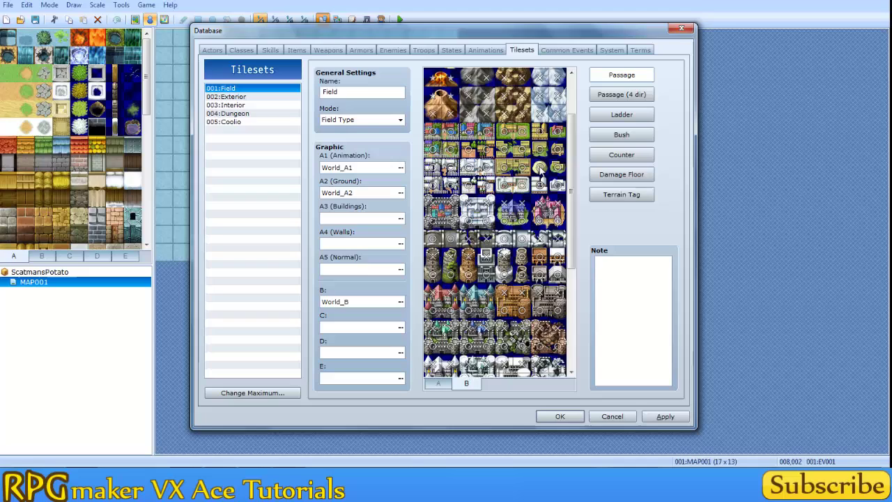
{"action": "scroll", "coordinate": [432, 202], "scroll_direction": "down", "scroll_amount": 3}
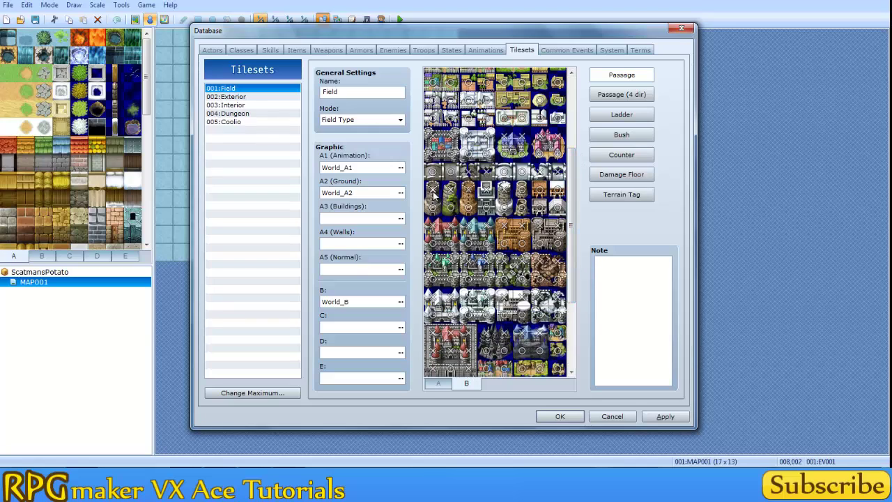
{"action": "scroll", "coordinate": [575, 282], "scroll_direction": "down", "scroll_amount": 2}
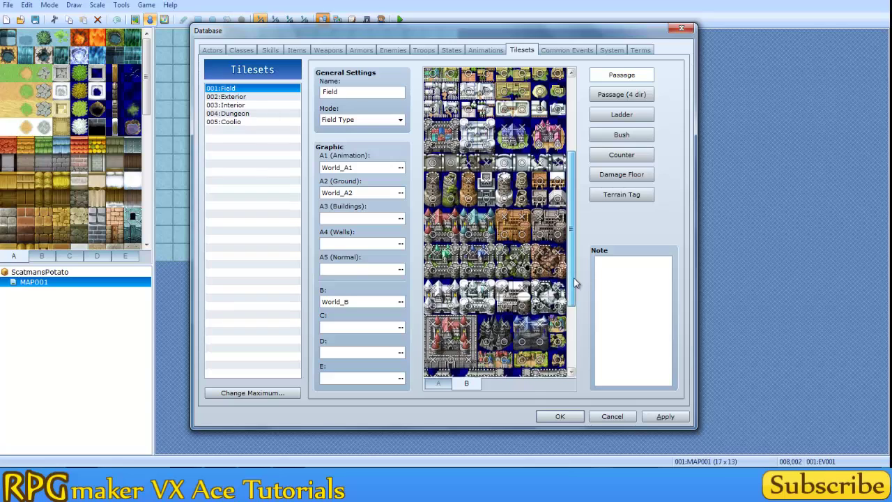
{"action": "left_click_drag", "start_coordinate": [576, 283], "coordinate": [584, 198]}
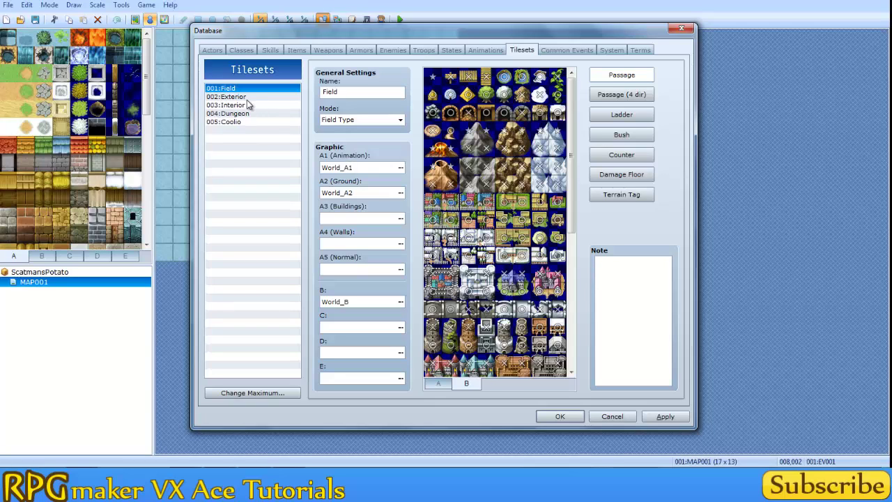
On Coolio's A sheet, point out Outside_A2 and Outside_A3, then mark a tile row impassable
{"action": "left_click", "coordinate": [237, 122]}
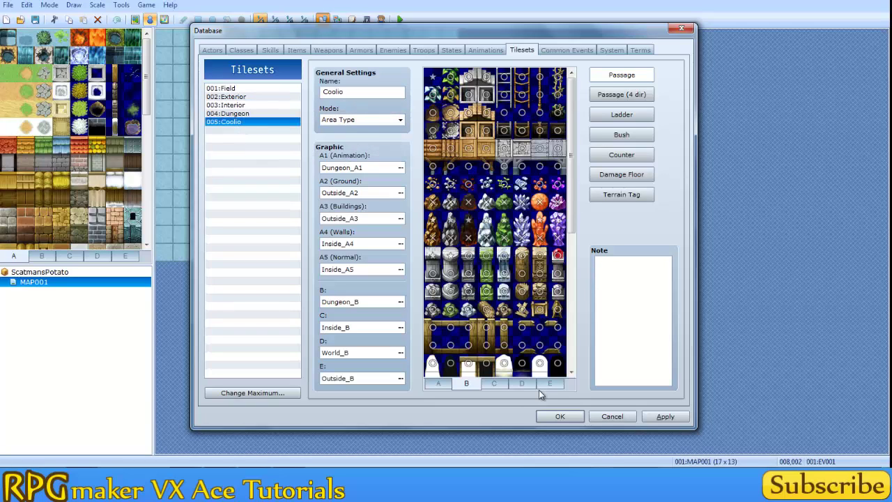
{"action": "left_click", "coordinate": [438, 383]}
{"action": "left_click_drag", "start_coordinate": [581, 131], "coordinate": [588, 278]}
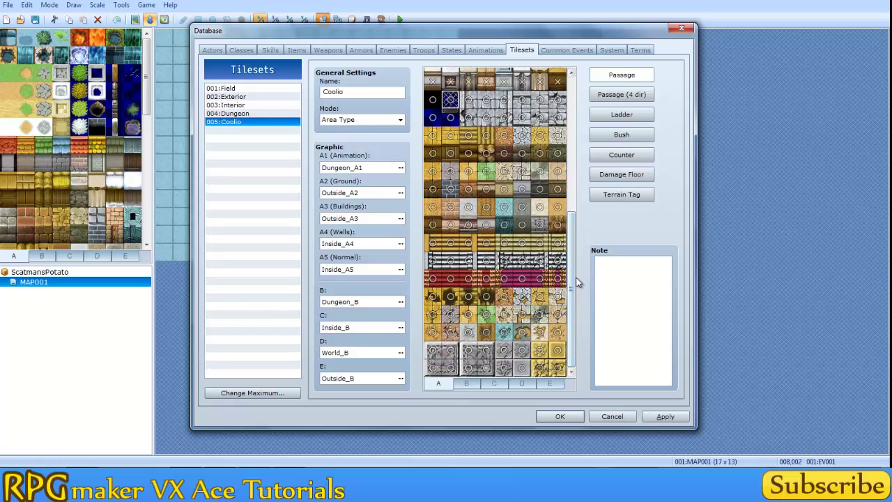
{"action": "scroll", "coordinate": [577, 198], "scroll_direction": "up", "scroll_amount": 1}
{"action": "scroll", "coordinate": [577, 198], "scroll_direction": "up", "scroll_amount": 4}
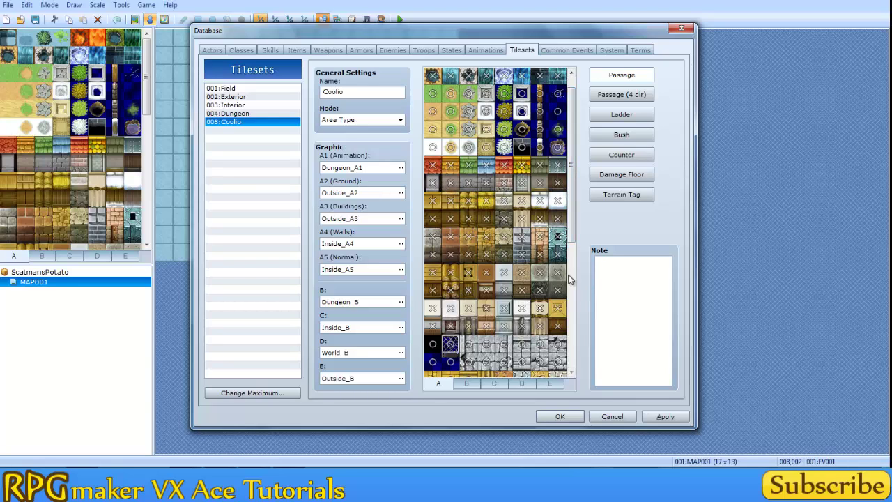
{"action": "left_click_drag", "start_coordinate": [579, 143], "coordinate": [584, 197]}
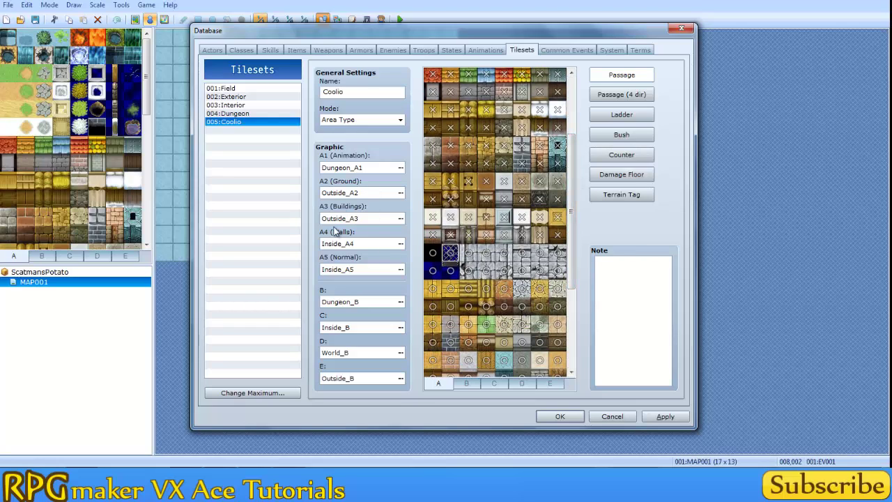
{"action": "left_click", "coordinate": [376, 193]}
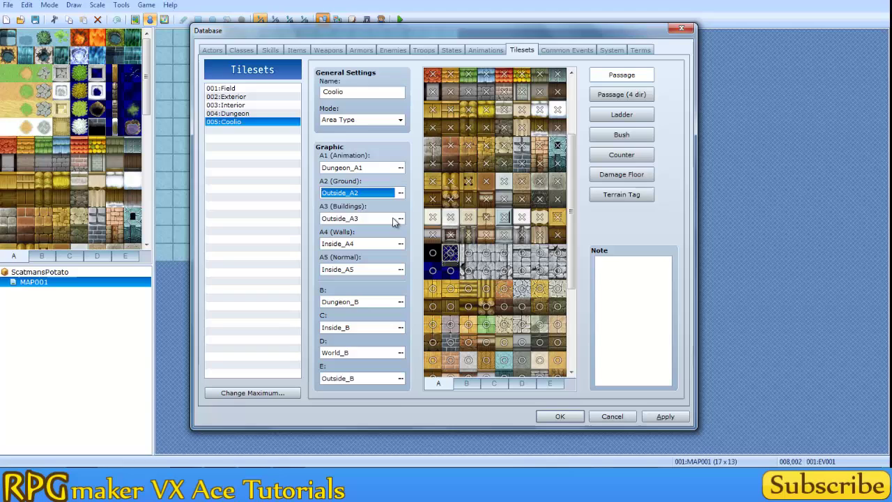
{"action": "left_click", "coordinate": [342, 218]}
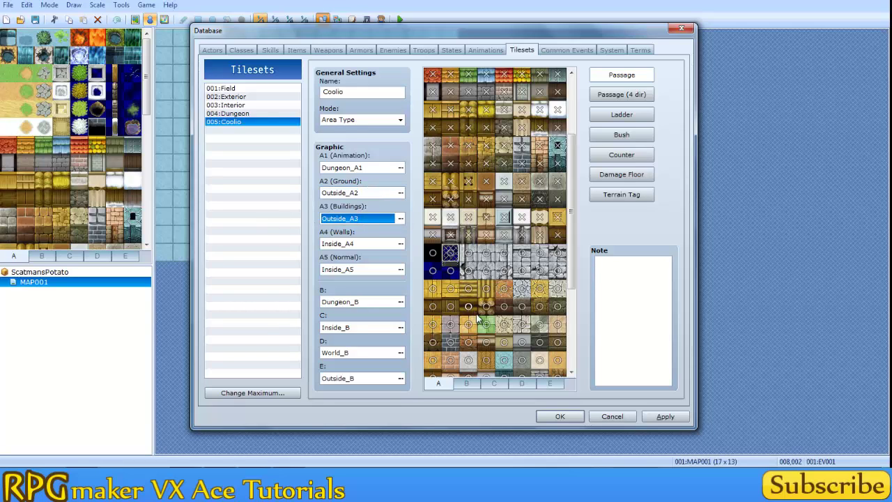
{"action": "left_click_drag", "start_coordinate": [573, 239], "coordinate": [580, 289]}
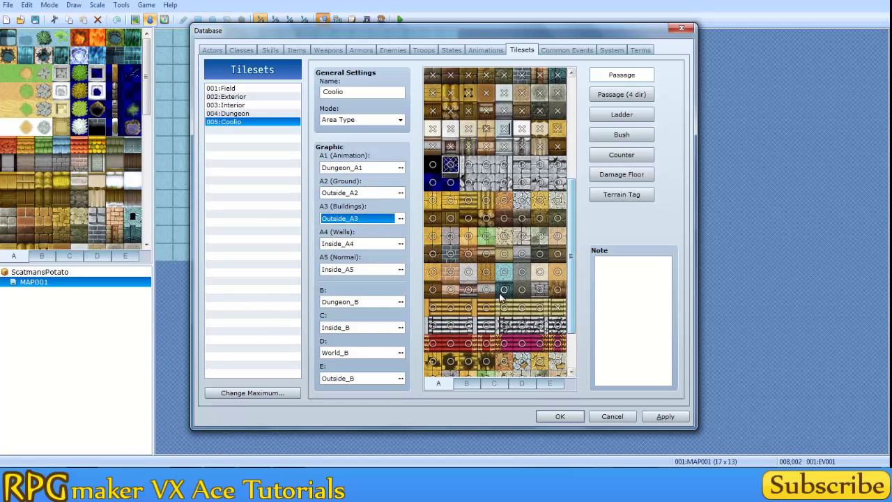
{"action": "mouse_move", "coordinate": [436, 289]}
{"action": "left_mouse_down"}
{"action": "mouse_move", "coordinate": [545, 296]}
{"action": "mouse_move", "coordinate": [561, 289]}
{"action": "mouse_move", "coordinate": [541, 276]}
{"action": "mouse_move", "coordinate": [433, 275]}
{"action": "mouse_move", "coordinate": [432, 239]}
{"action": "mouse_move", "coordinate": [554, 239]}
{"action": "mouse_move", "coordinate": [504, 240]}
{"action": "mouse_move", "coordinate": [484, 259]}
{"action": "mouse_move", "coordinate": [432, 255]}
{"action": "left_mouse_up"}
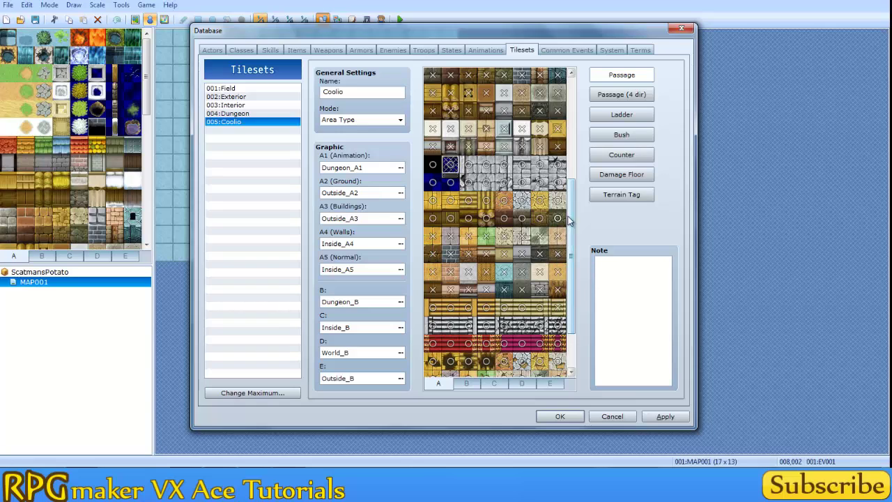
Compare Passage and Passage (4 dir) views on Coolio's A tiles, ending on Passage (4 dir)
{"action": "left_click", "coordinate": [621, 94]}
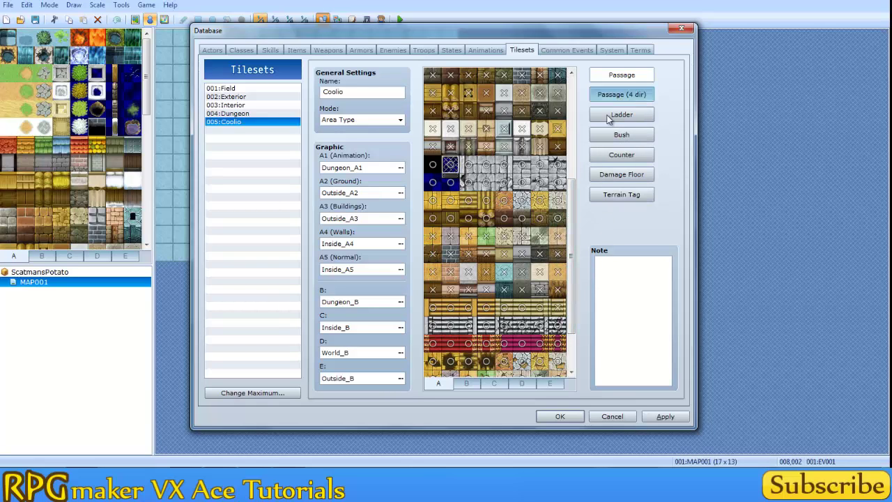
{"action": "left_click_drag", "start_coordinate": [571, 255], "coordinate": [591, 128]}
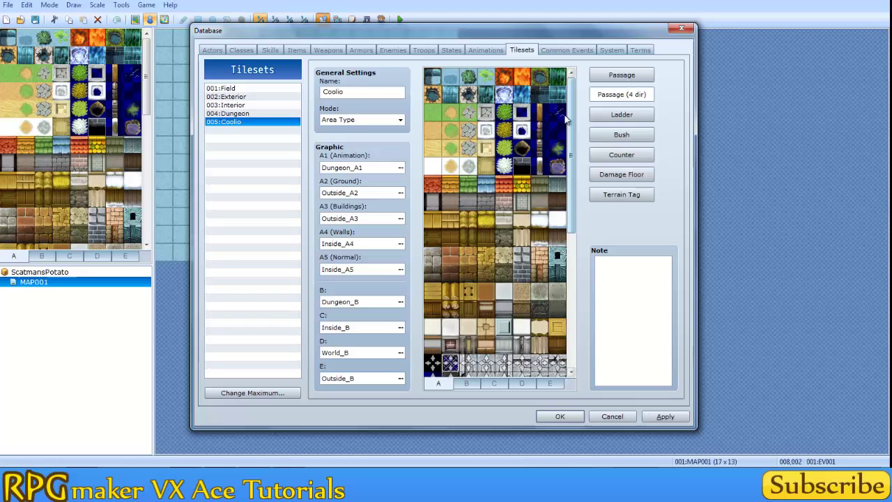
{"action": "left_click", "coordinate": [622, 75]}
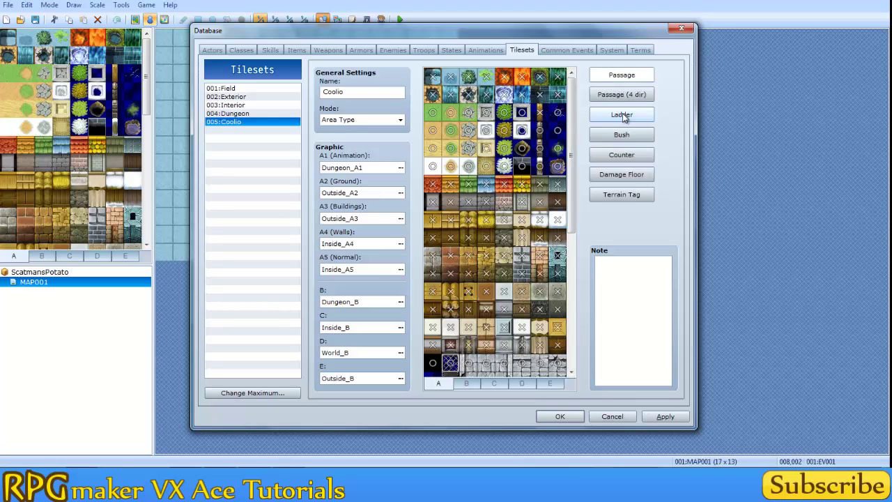
{"action": "left_click", "coordinate": [627, 95]}
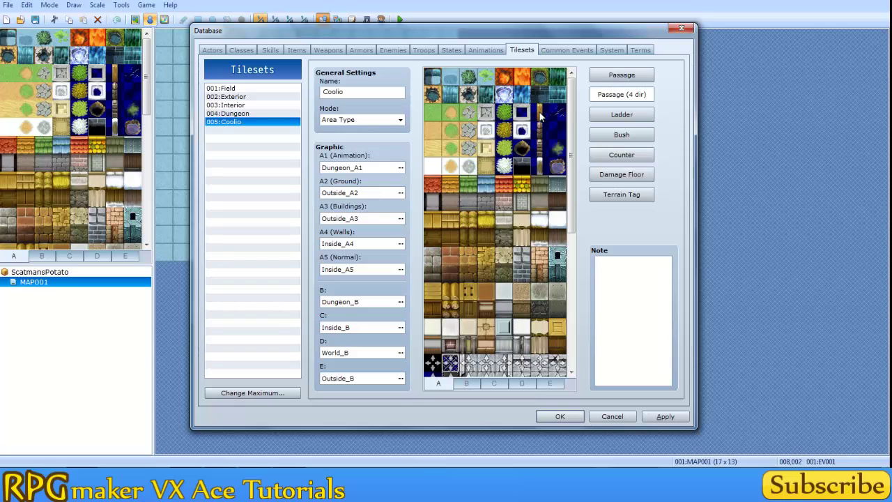
{"action": "left_click_drag", "start_coordinate": [579, 163], "coordinate": [581, 359]}
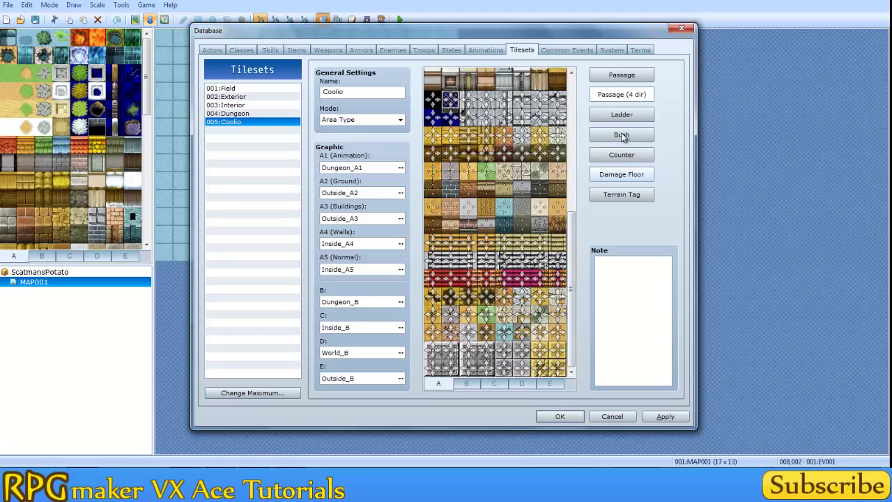
{"action": "left_click", "coordinate": [621, 75]}
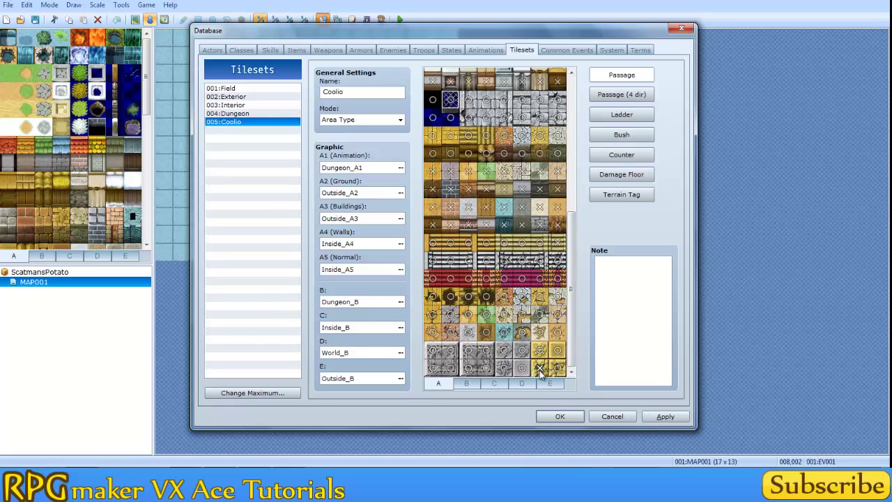
{"action": "left_click", "coordinate": [621, 94]}
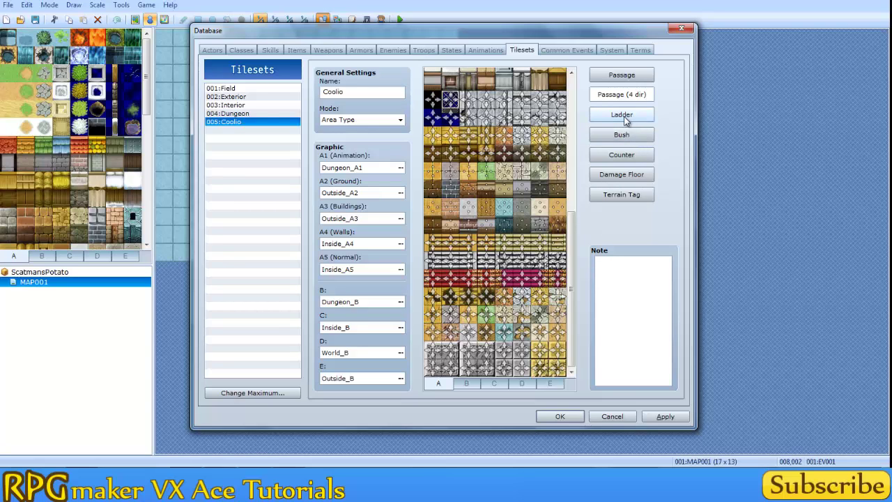
Show ladder flags on the A and B sheets, then Coolio's A-sheet bush flags
{"action": "left_click", "coordinate": [632, 120]}
{"action": "scroll", "coordinate": [580, 249], "scroll_direction": "up", "scroll_amount": 2}
{"action": "scroll", "coordinate": [577, 132], "scroll_direction": "up", "scroll_amount": 1}
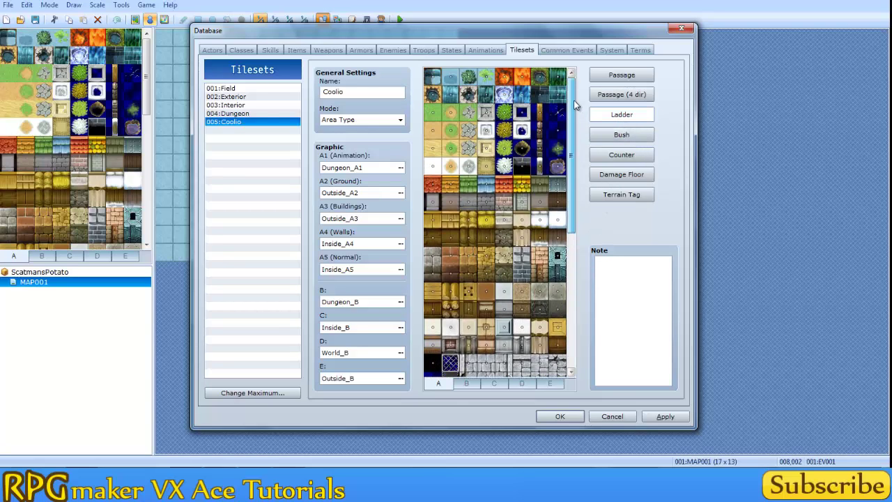
{"action": "left_click", "coordinate": [470, 386]}
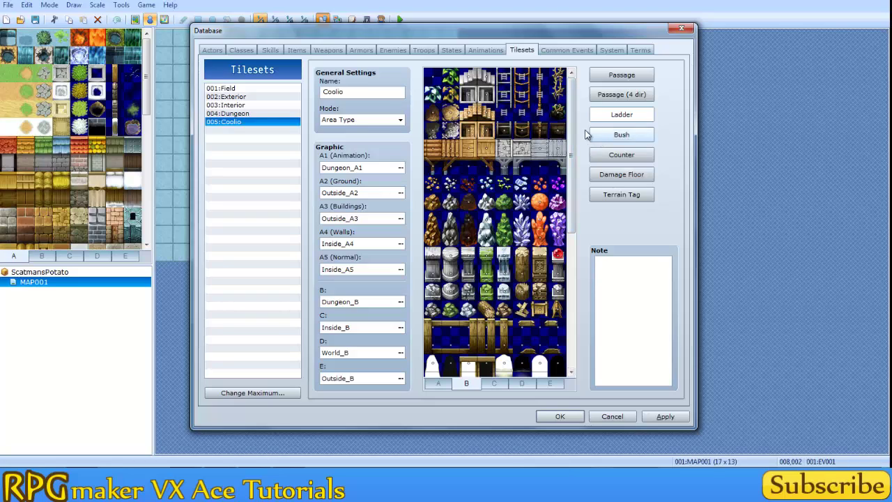
{"action": "left_click", "coordinate": [626, 135]}
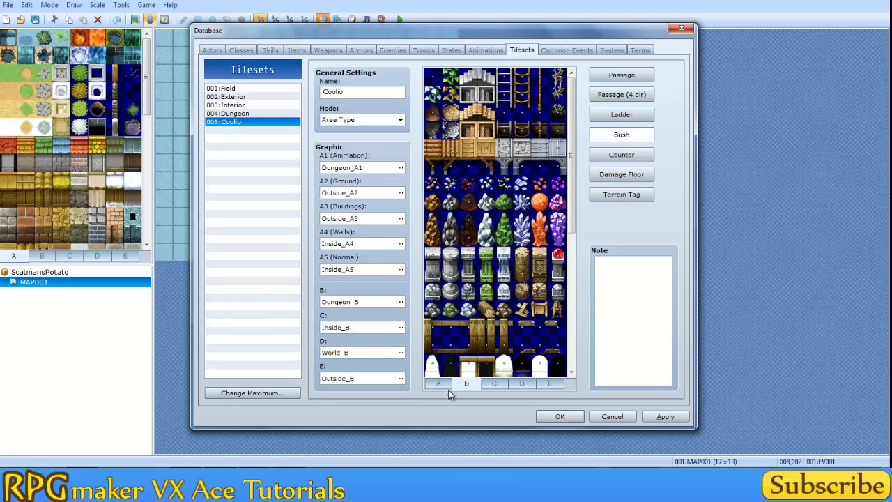
{"action": "left_click", "coordinate": [438, 383]}
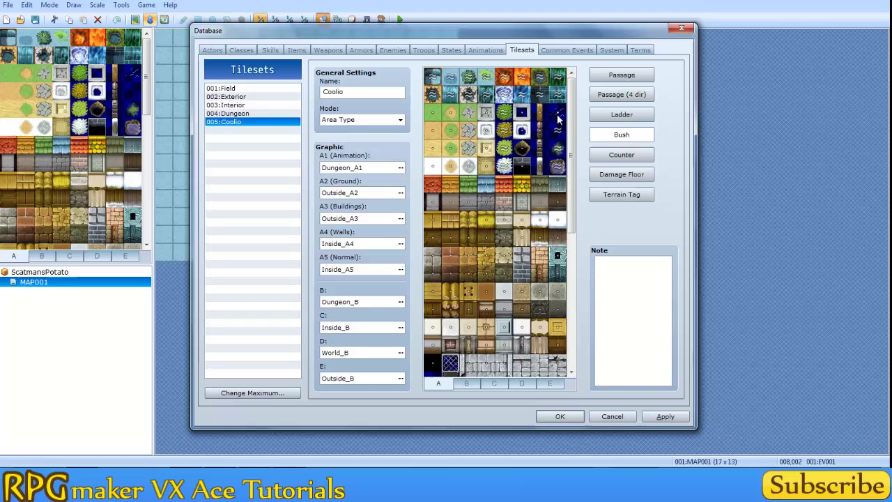
Review the Counter, Damage Floor and Terrain Tag flags, then apply the Coolio tileset and close the Database
{"action": "left_click", "coordinate": [627, 159]}
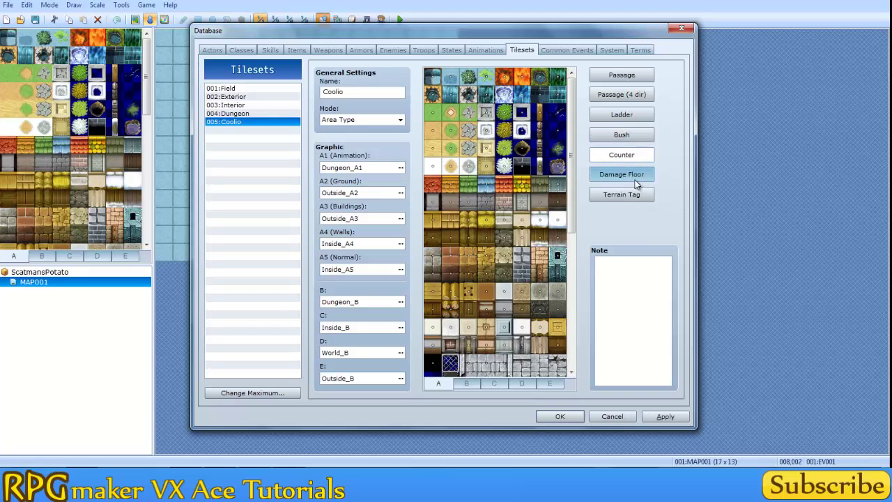
{"action": "left_click", "coordinate": [629, 175]}
{"action": "left_click", "coordinate": [635, 195]}
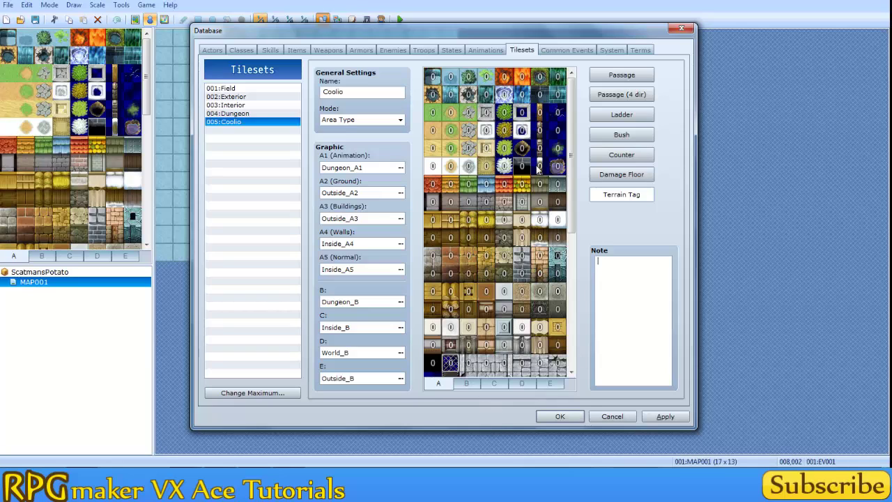
{"action": "left_click", "coordinate": [665, 416]}
{"action": "left_click", "coordinate": [560, 418]}
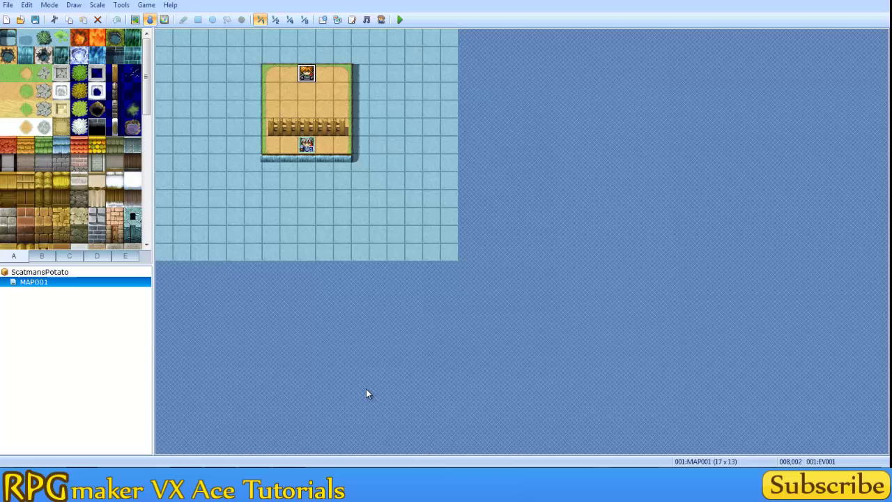